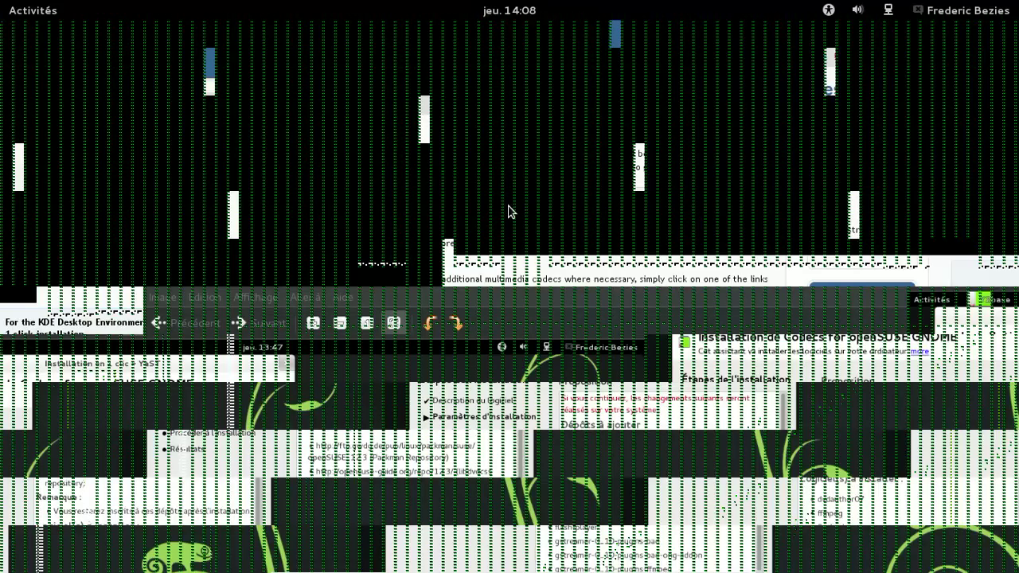
Take the openSUSE virtual machine out of full screen and back in to redraw the garbled desktop.
left_click(36, 15)
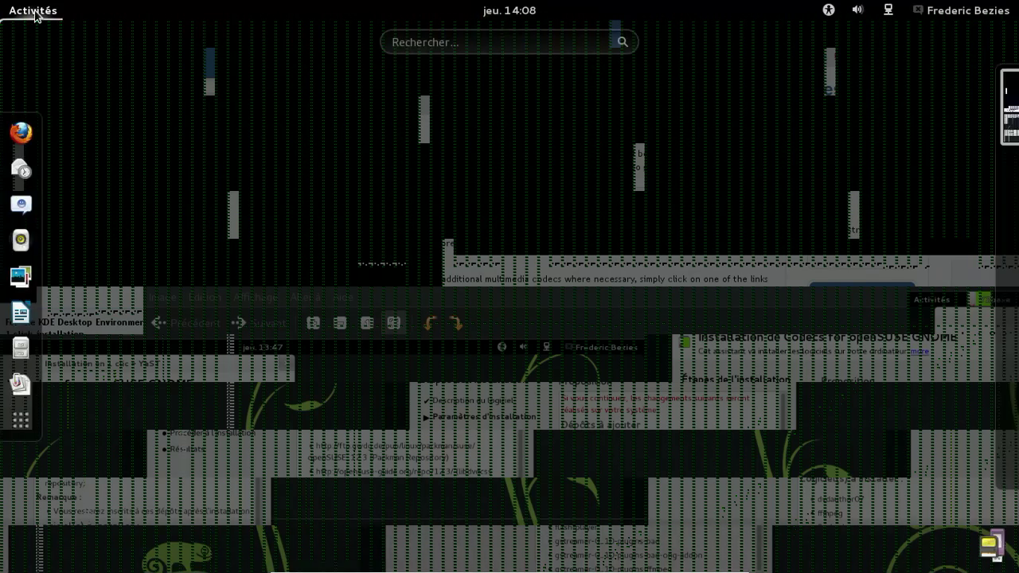
left_click(35, 13)
key("Control_R+f")
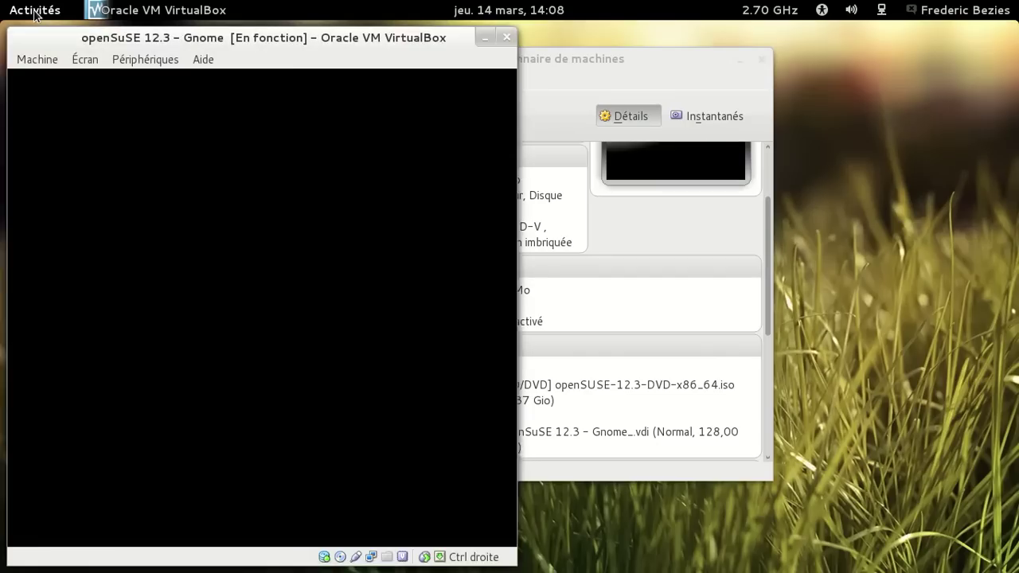
key("Control_R+f")
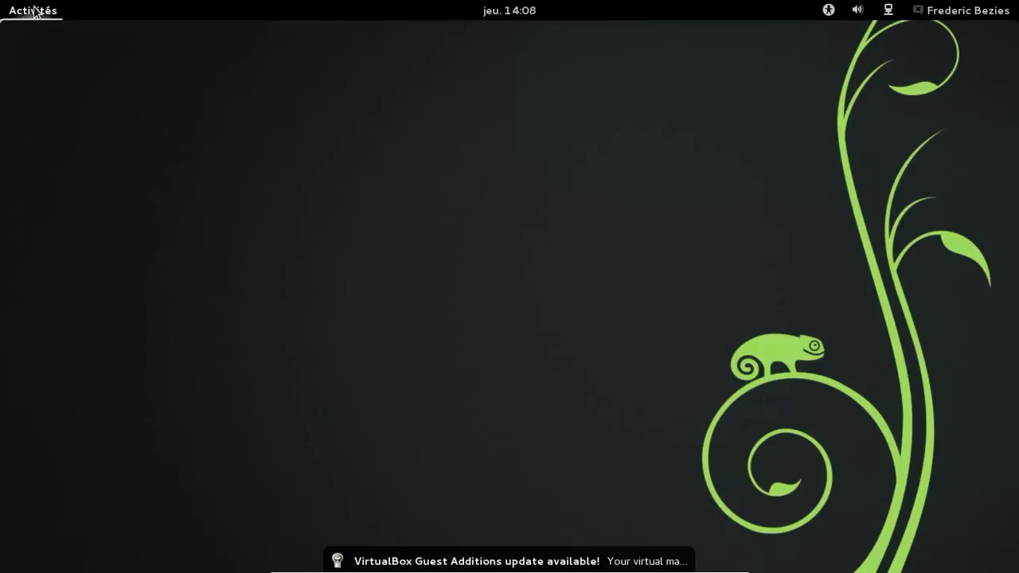
Dismiss the VirtualBox Guest Additions update notification and return to the empty desktop.
left_click(35, 11)
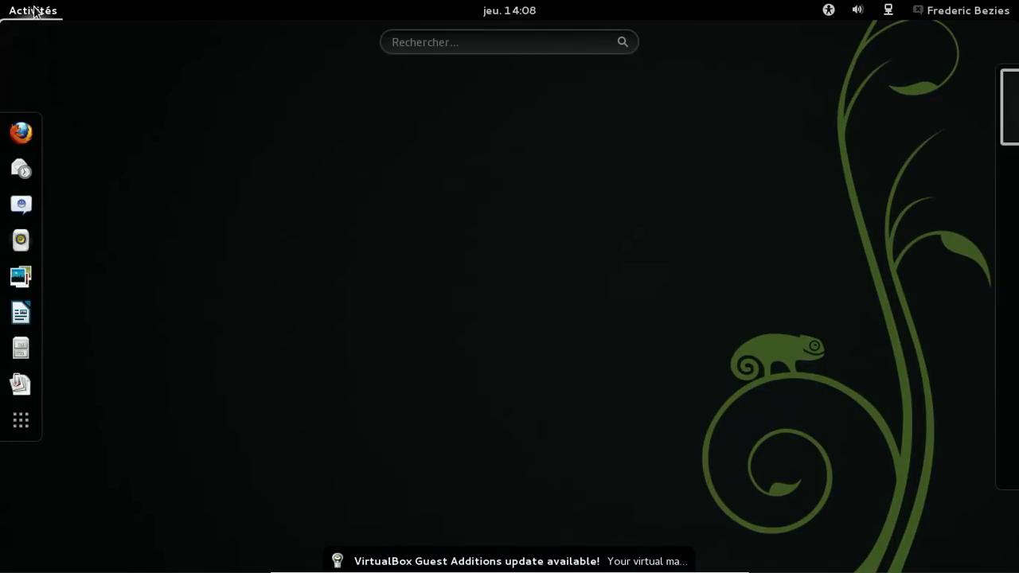
mouse_move(685, 557)
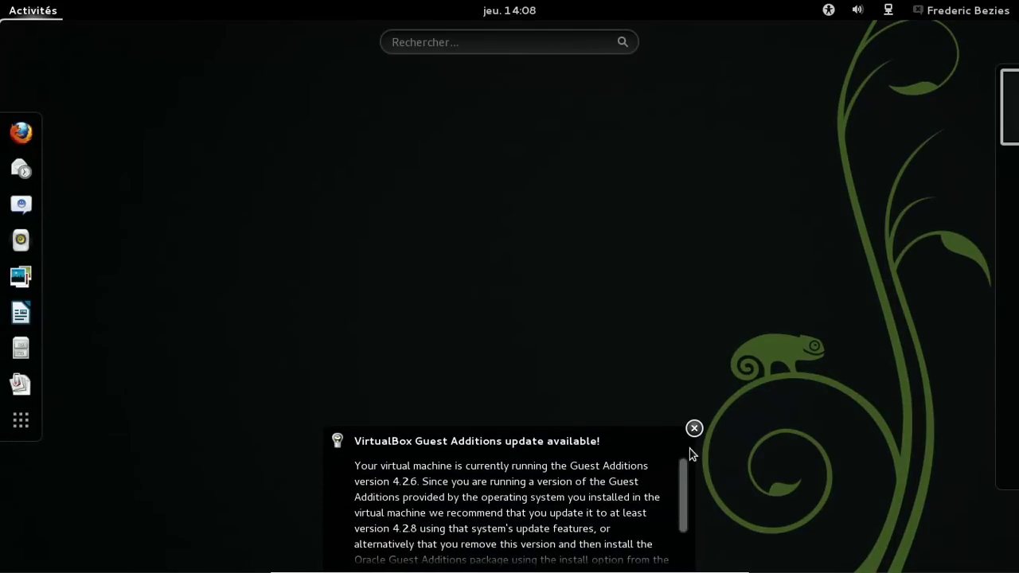
left_click(693, 435)
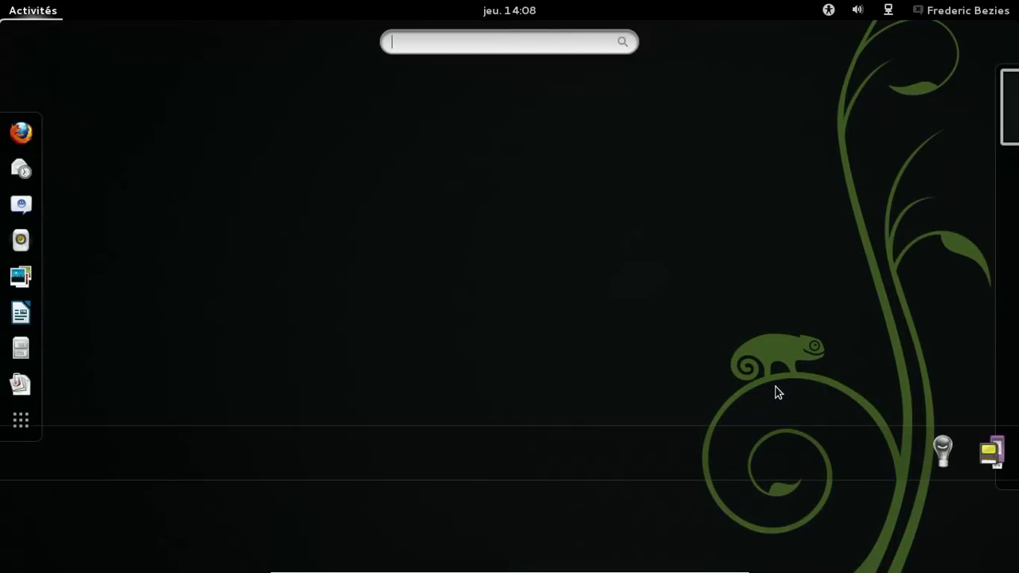
left_click(899, 500)
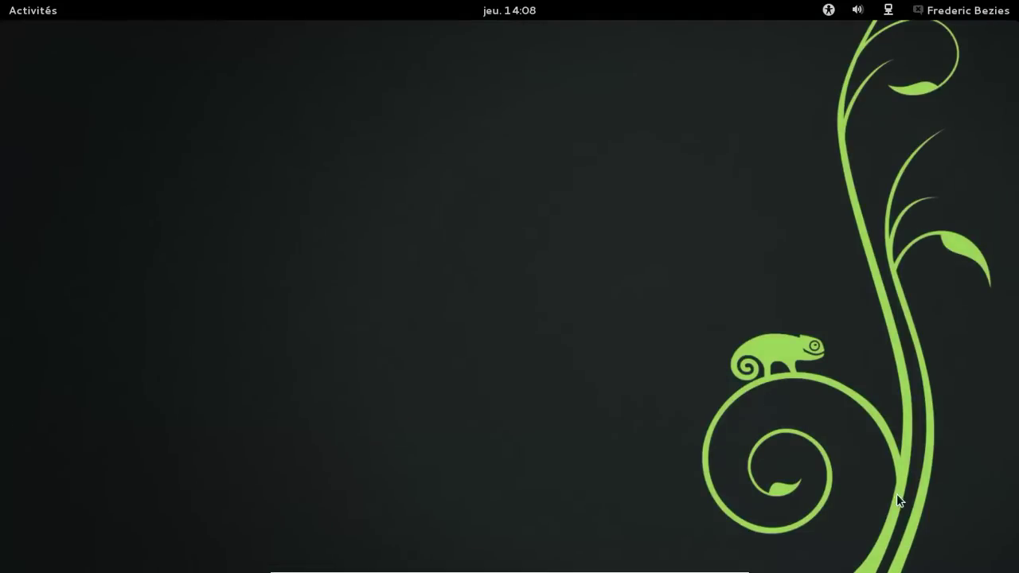
Open the system settings, view the Détails summary of the GNOME system, and return to the settings overview.
left_click(953, 12)
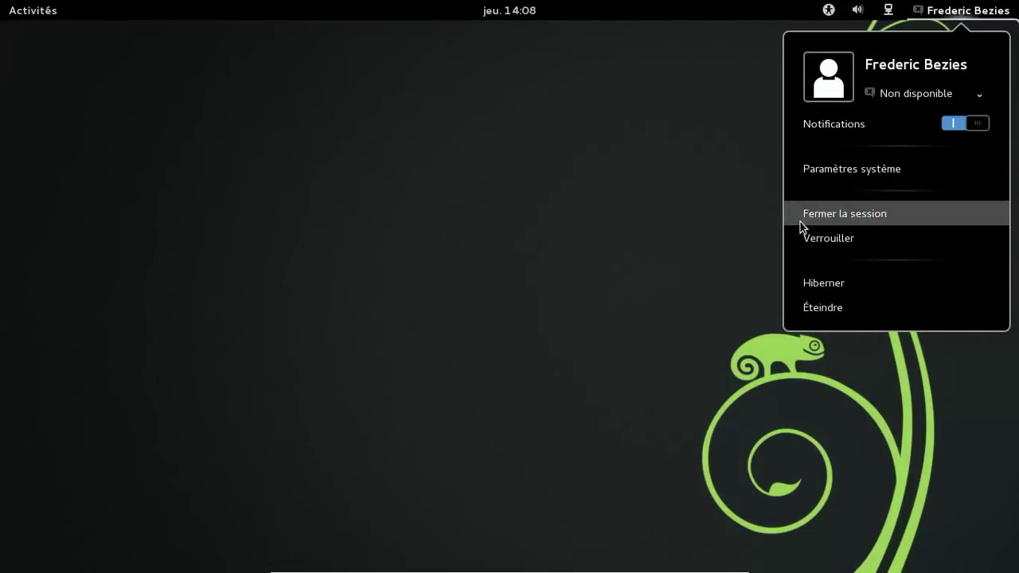
left_click(845, 175)
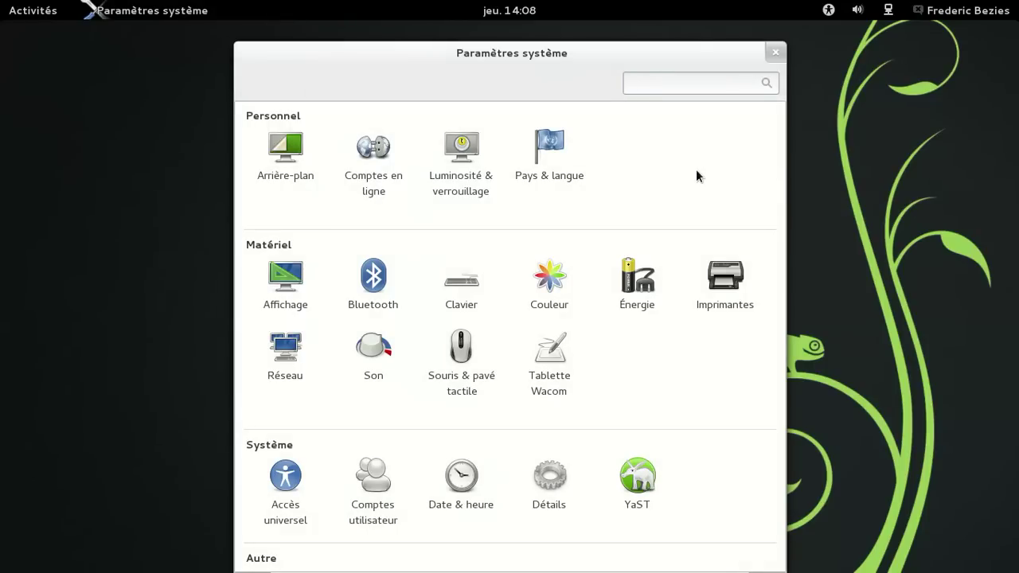
left_click(546, 480)
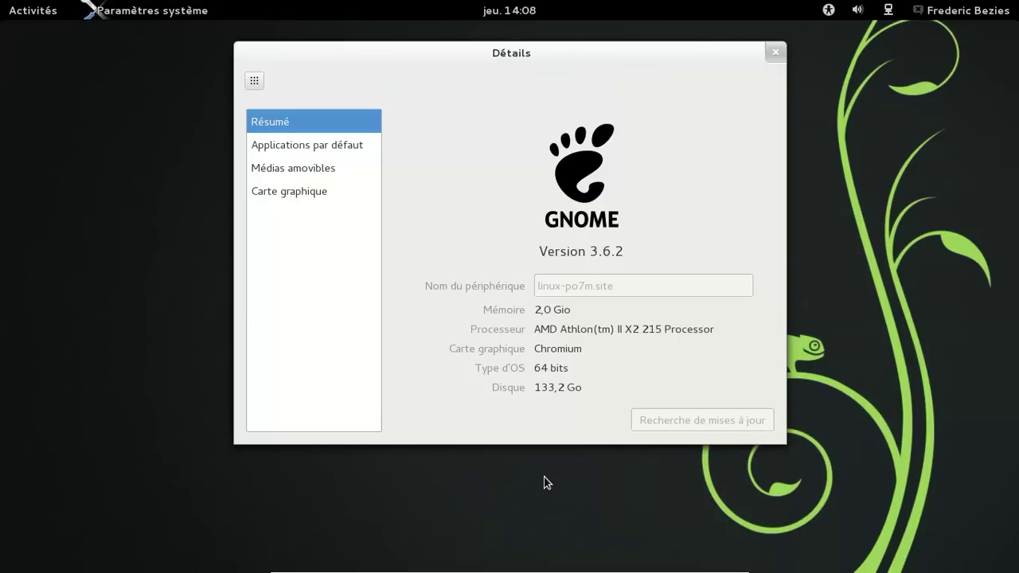
left_click(250, 85)
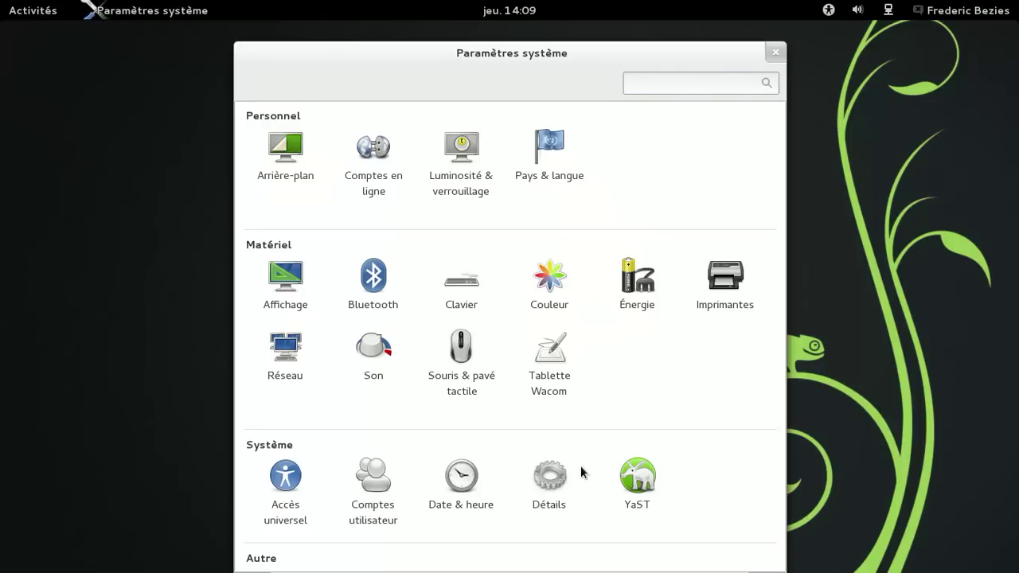
Launch YaST from the system settings, entering the root password to authenticate.
left_click(645, 484)
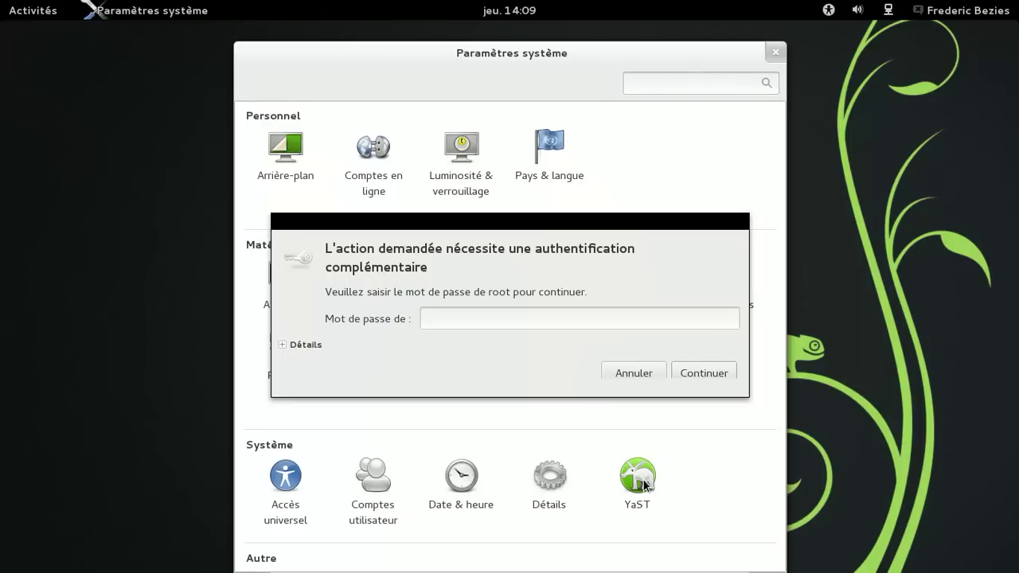
type("********")
key("Return")
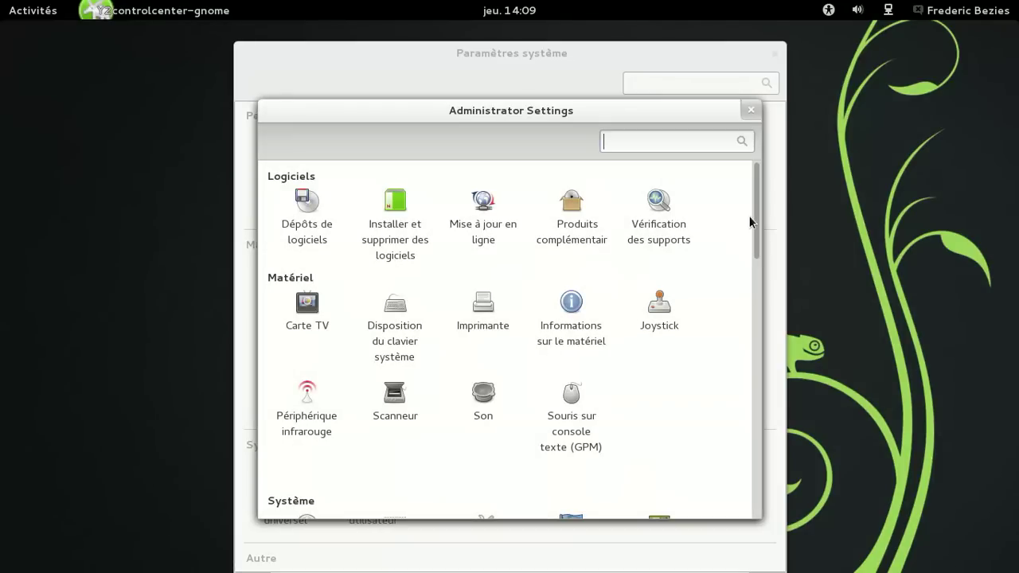
Browse the YaST modules and inspect the Langue module's detailed language settings, cancelling without changes.
scroll(750, 223, "down", 3)
left_click_drag(749, 237, 758, 191)
scroll(675, 384, "down", 5)
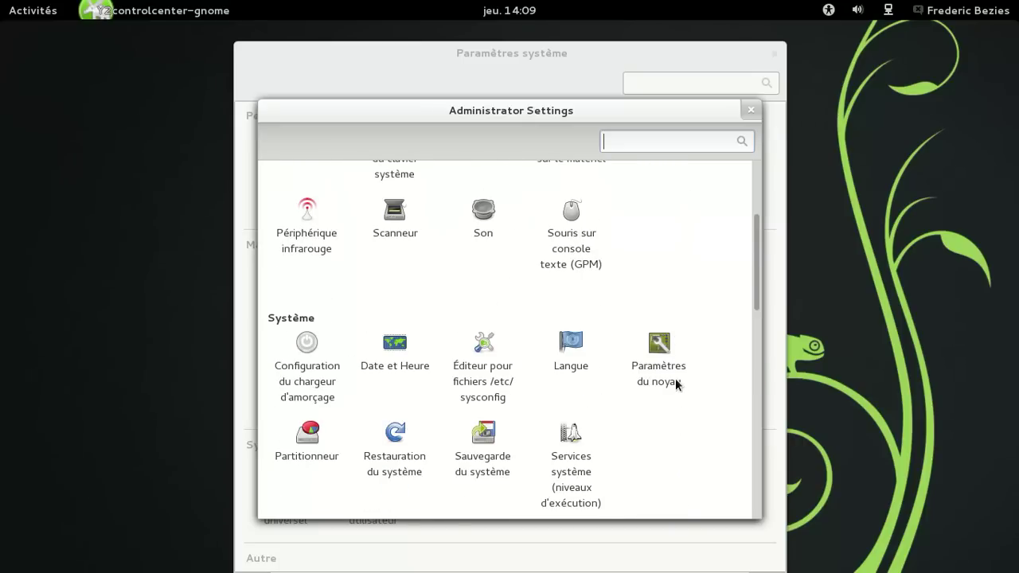
left_click(574, 364)
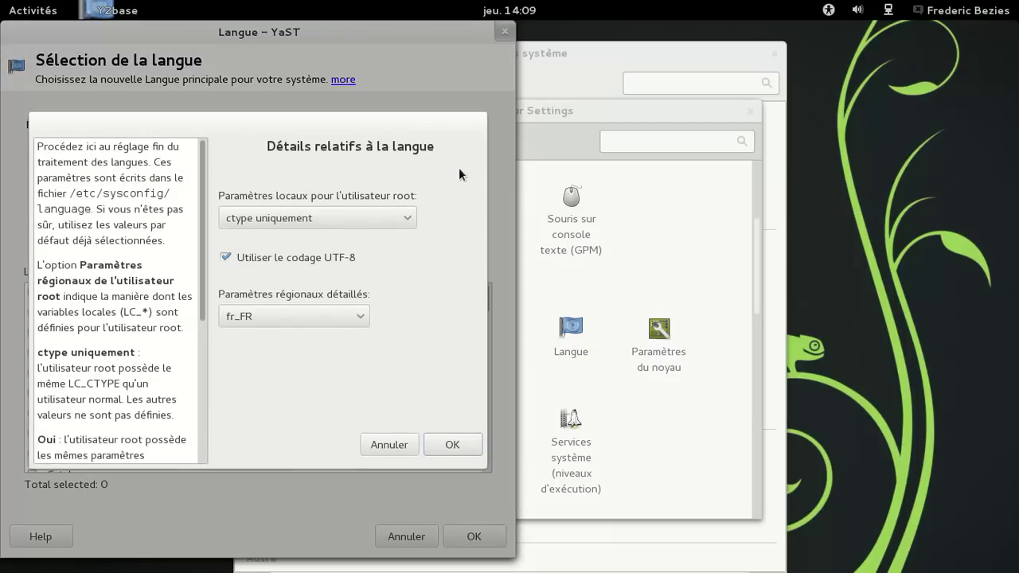
left_click(398, 438)
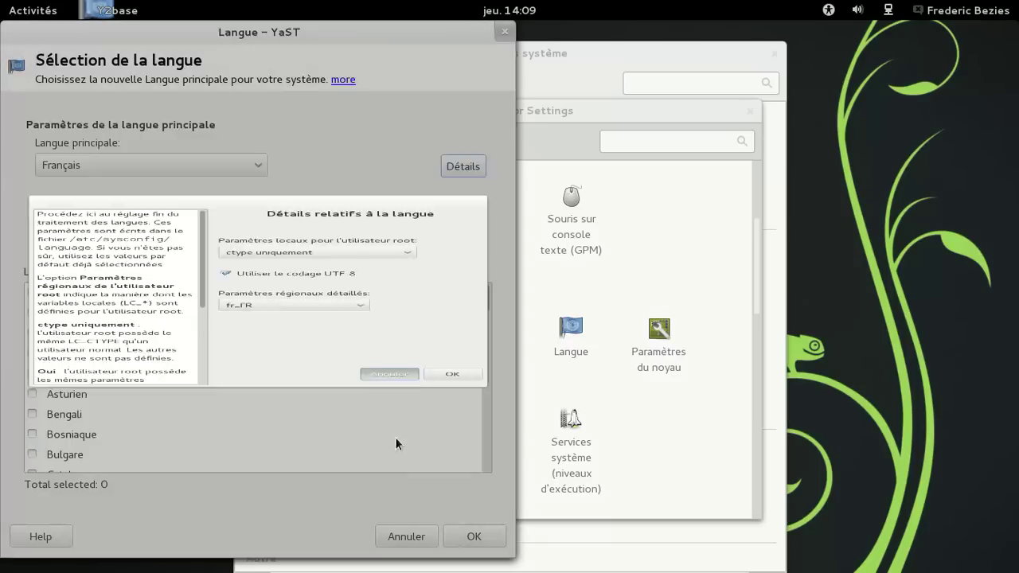
left_click(406, 537)
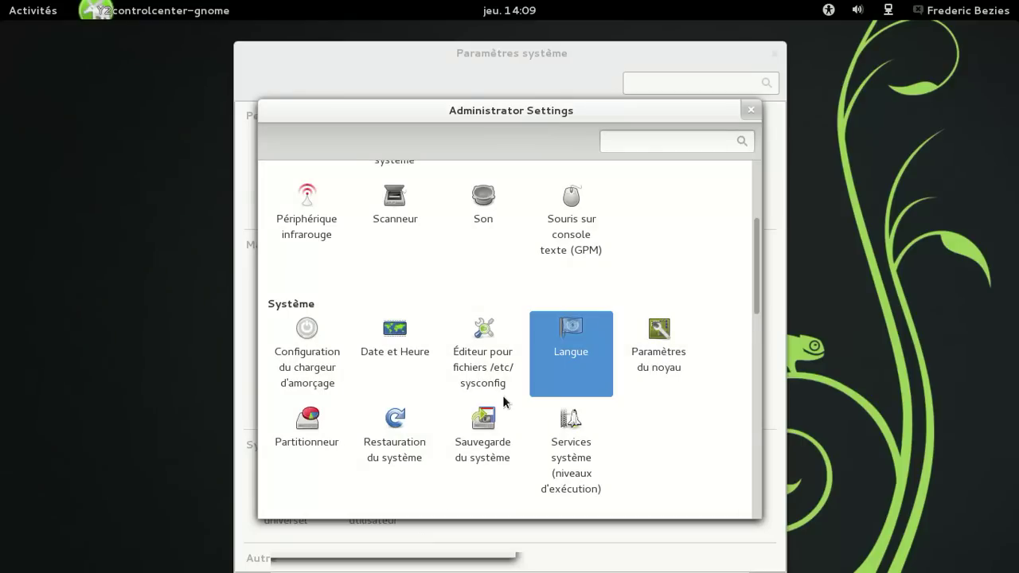
Check YaST's online update module for available patches, look through its menu commands, and quit it.
scroll(664, 244, "up", 2)
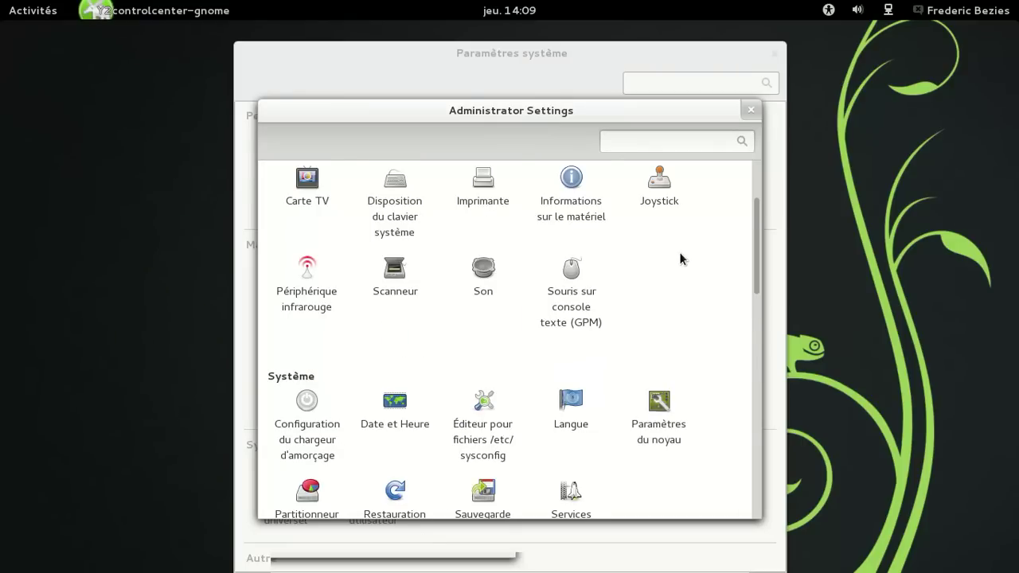
scroll(680, 257, "up", 3)
left_click(473, 238)
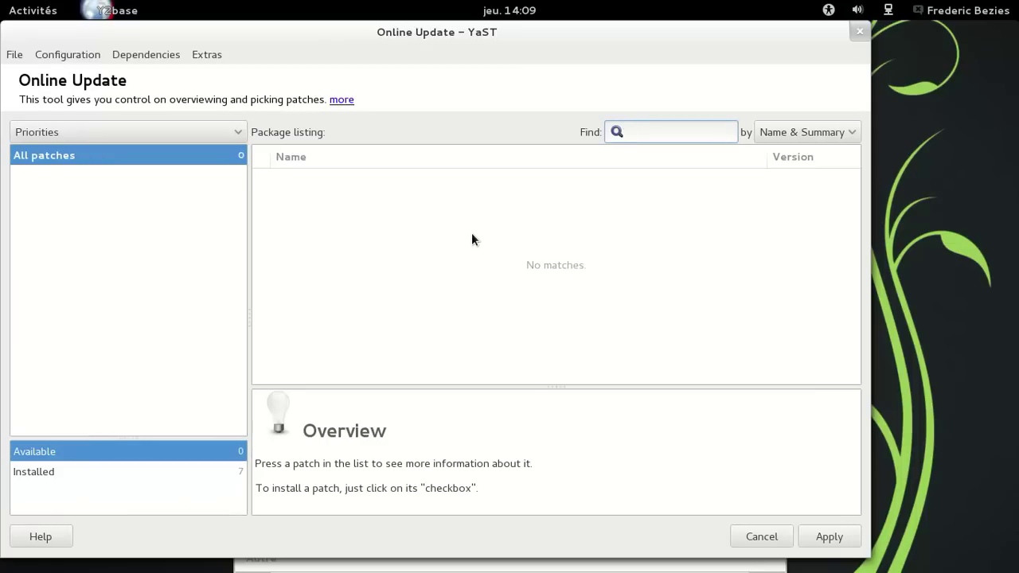
left_click(151, 56)
left_click(159, 74)
left_click(207, 54)
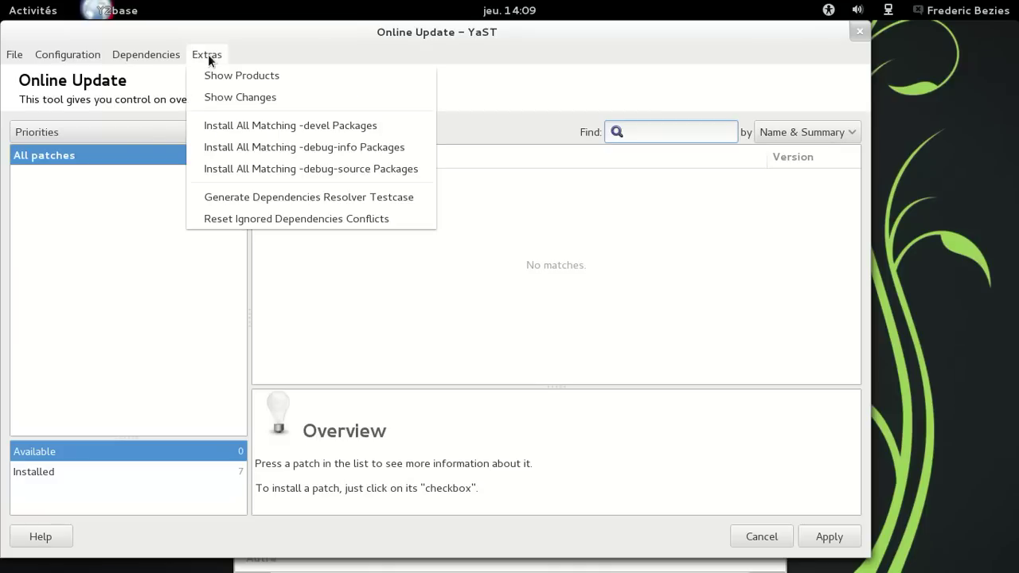
mouse_move(14, 56)
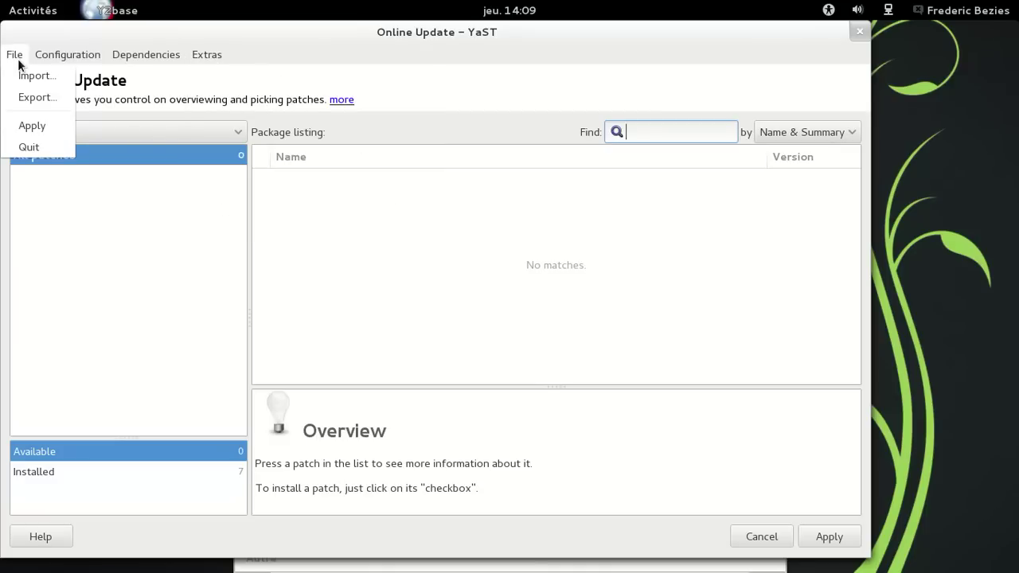
left_click(29, 147)
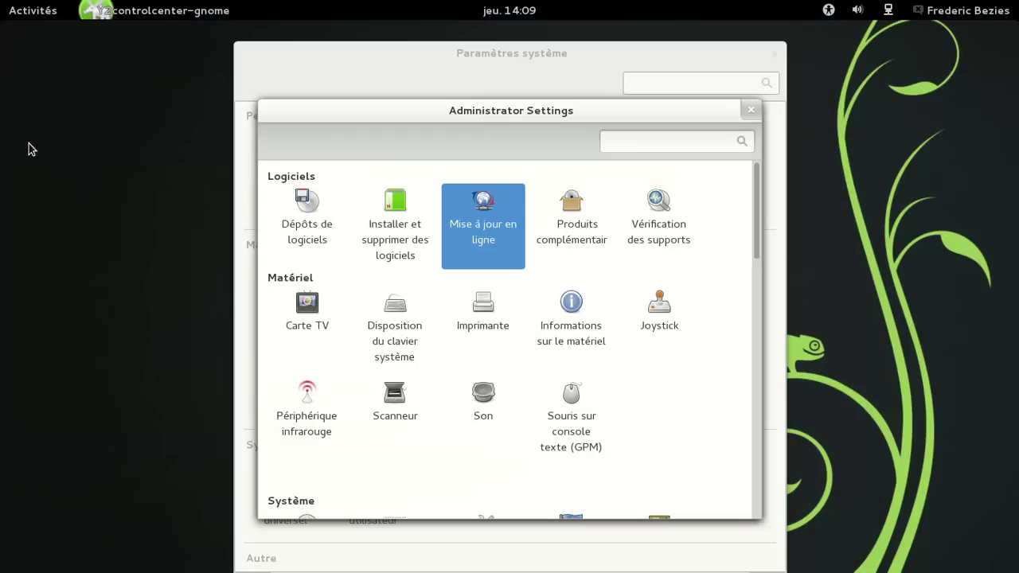
Open YaST's software manager, search the packages for "32" and look through the matching packages.
left_click(382, 229)
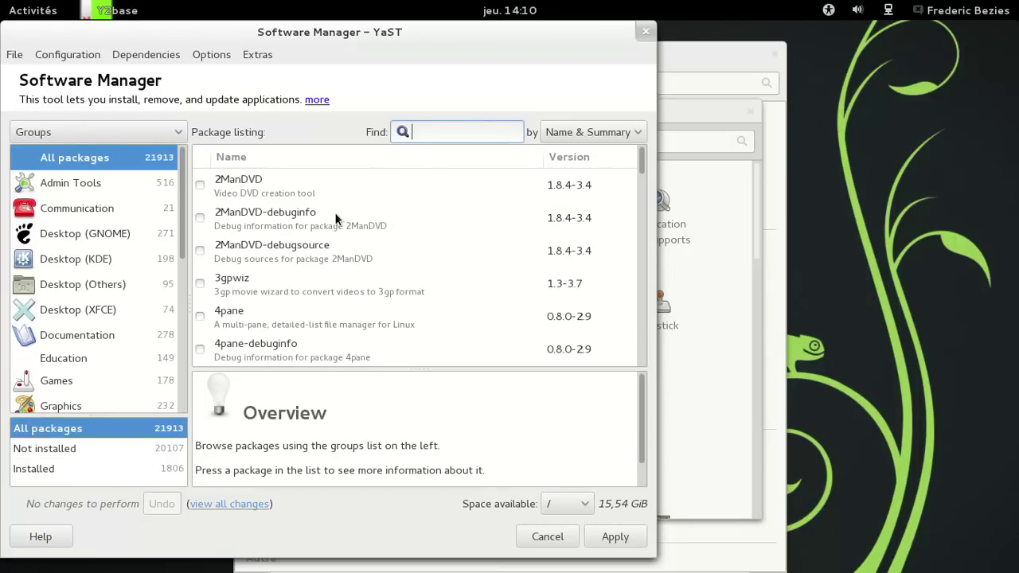
type("32")
scroll(463, 233, "down", 6)
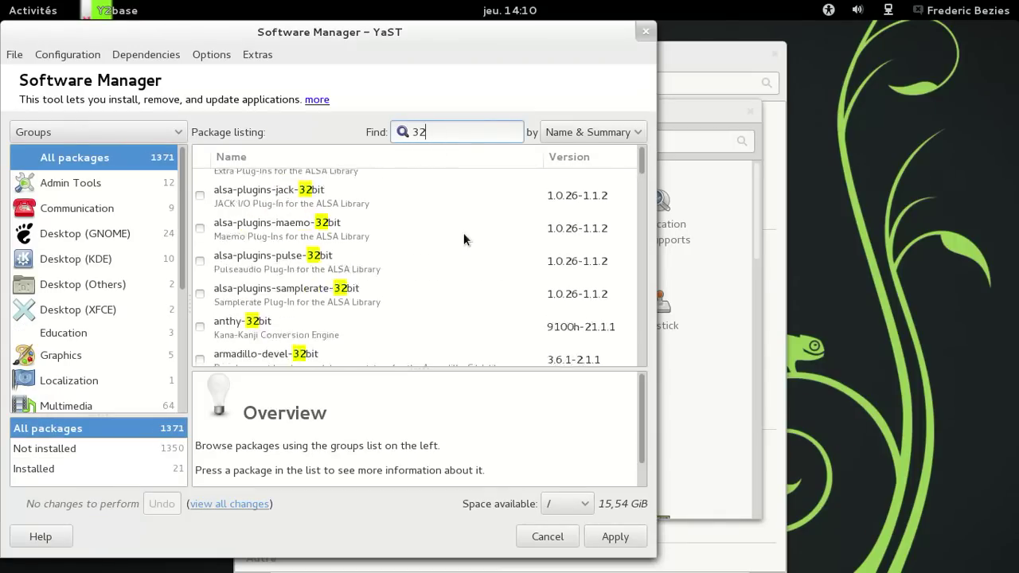
scroll(464, 235, "down", 15)
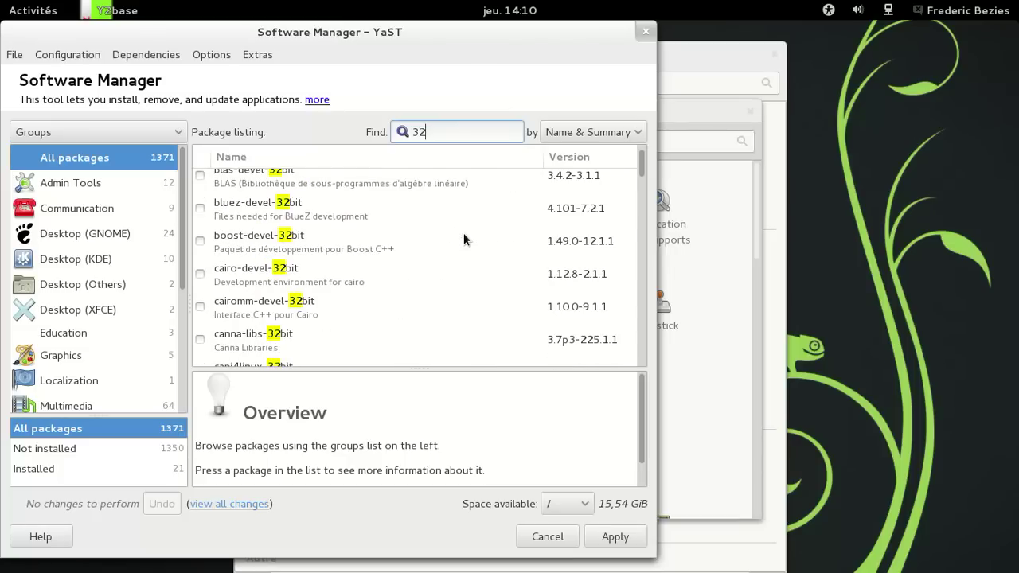
scroll(463, 235, "down", 4)
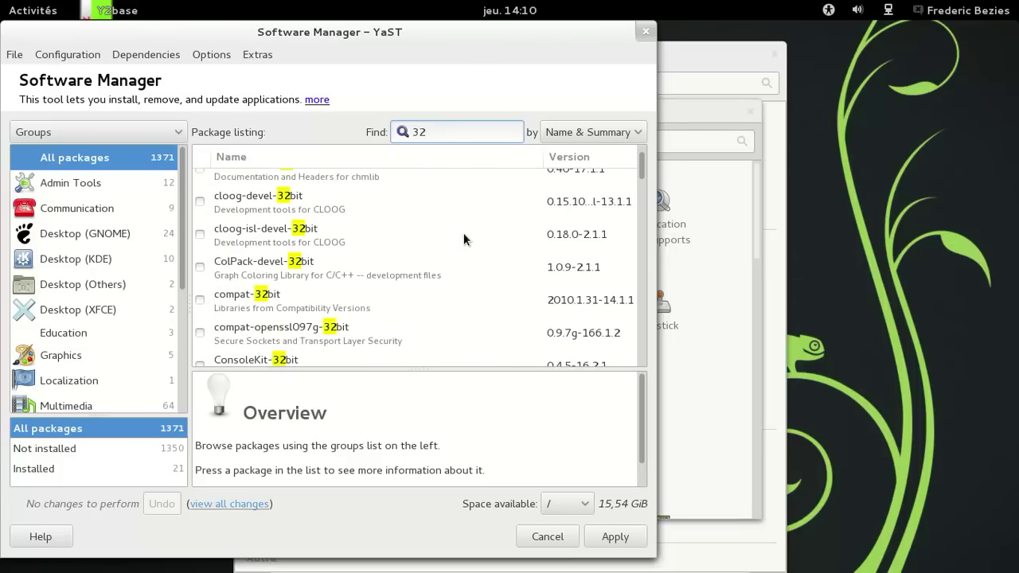
Restrict the "32" package search to installed packages and review the whole list.
left_click(77, 468)
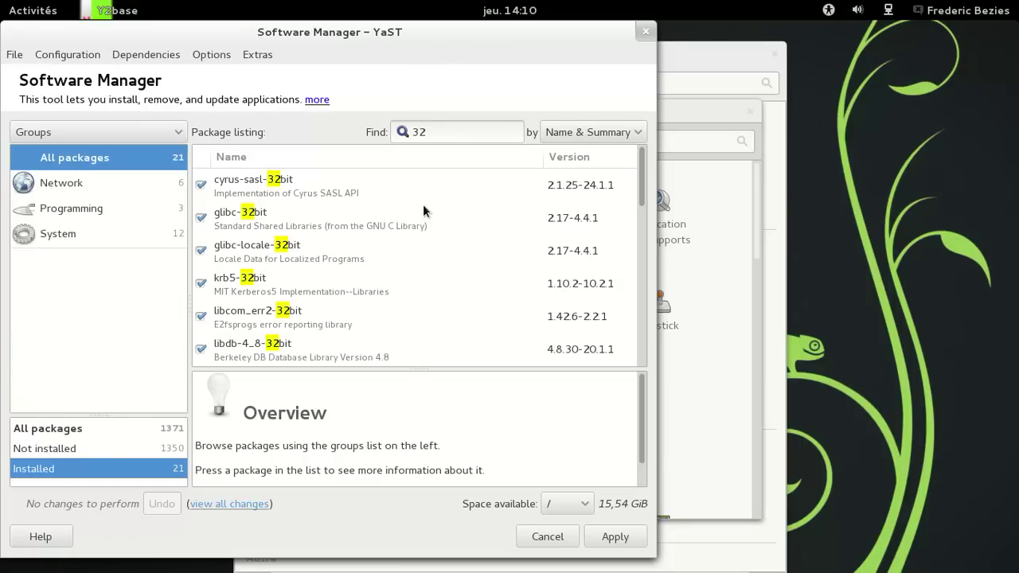
scroll(423, 210, "down", 11)
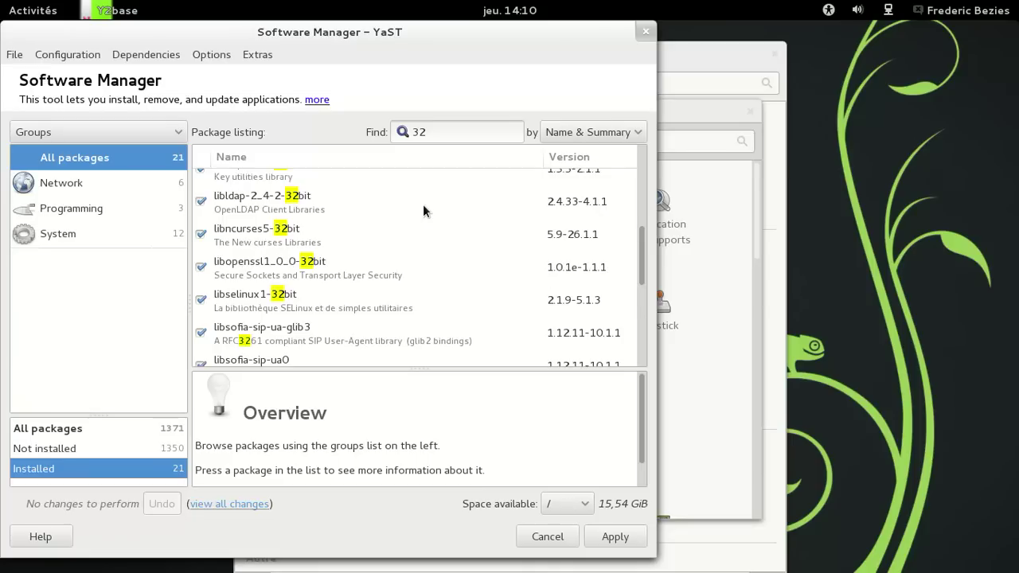
scroll(423, 207, "down", 4)
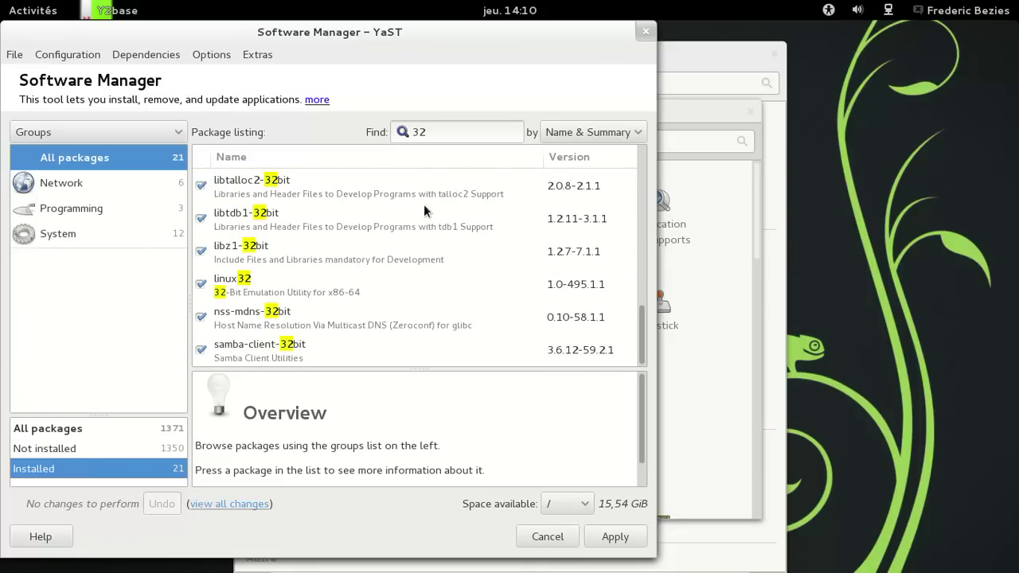
Close the software manager, the administrator settings and the system settings windows.
left_click(646, 32)
left_click(749, 111)
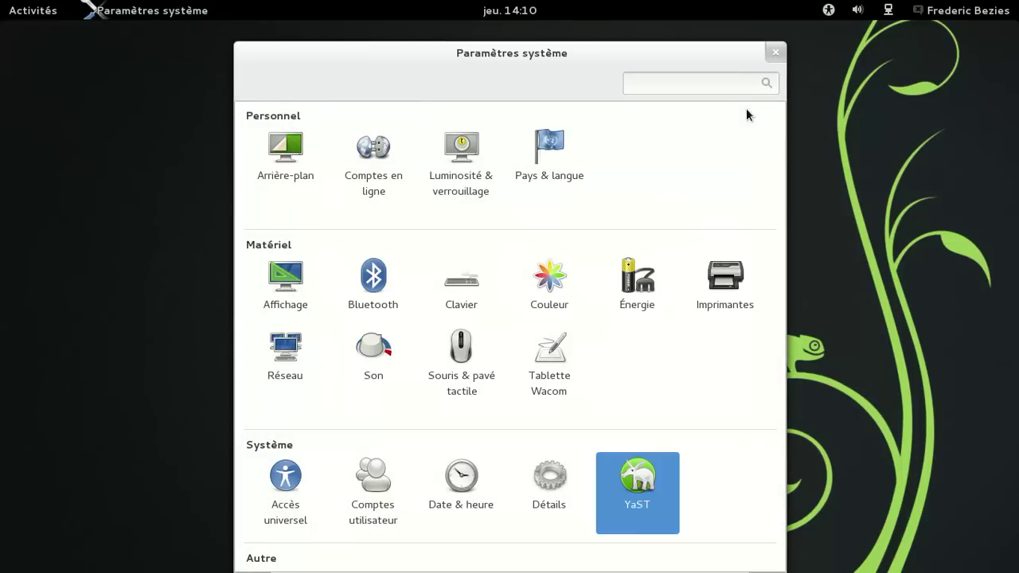
left_click(774, 52)
Launch Firefox and restore its maximized window to a smaller size.
left_click(43, 21)
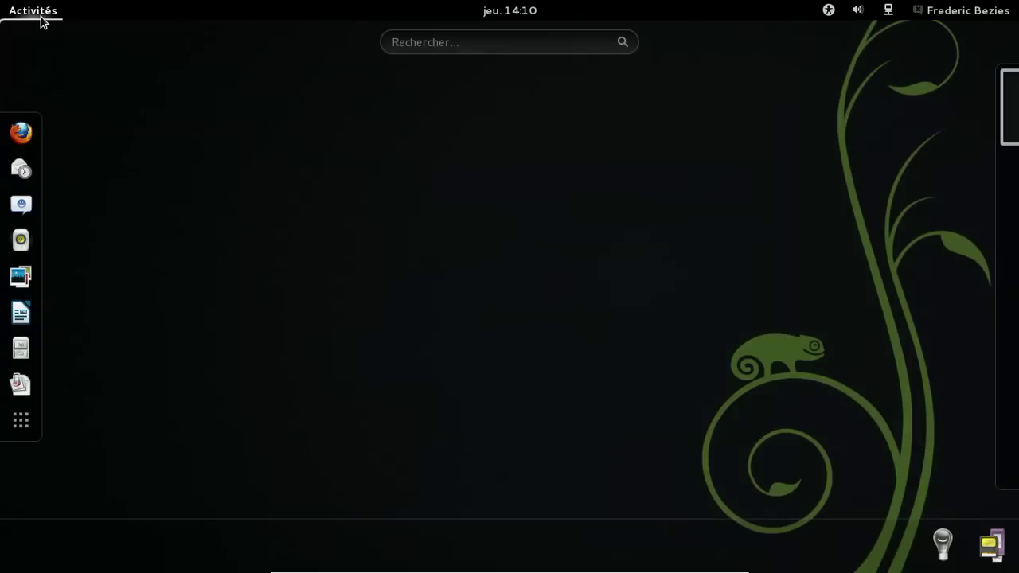
left_click(23, 133)
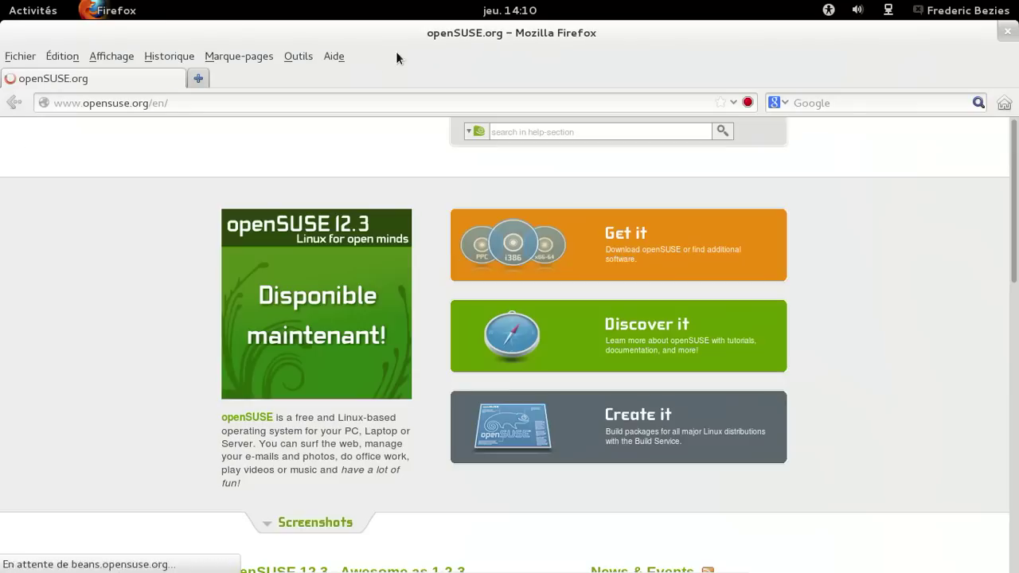
double_click(407, 32)
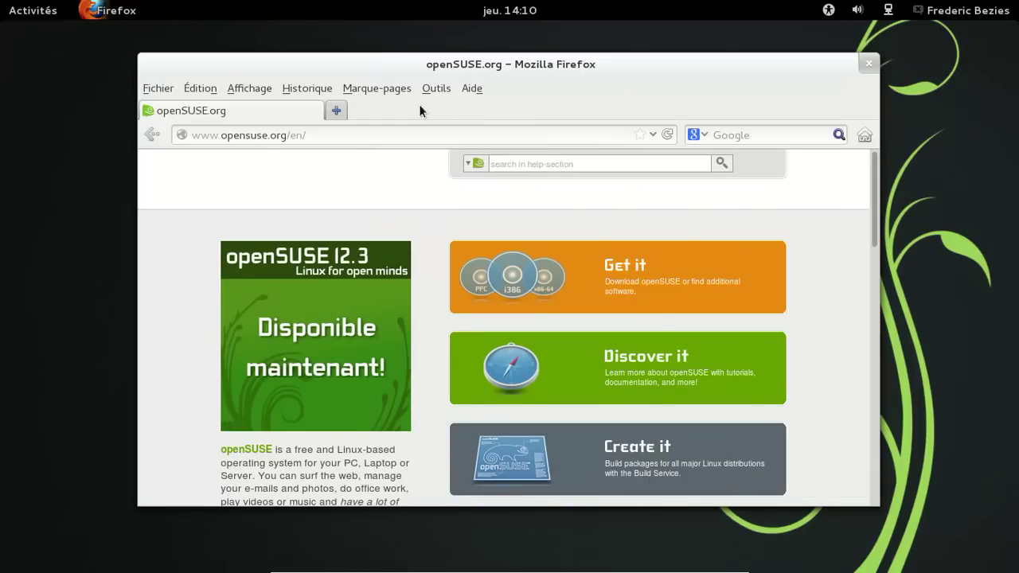
View Firefox's version information in its About dialog, and close the dialog.
left_click(472, 92)
left_click(509, 226)
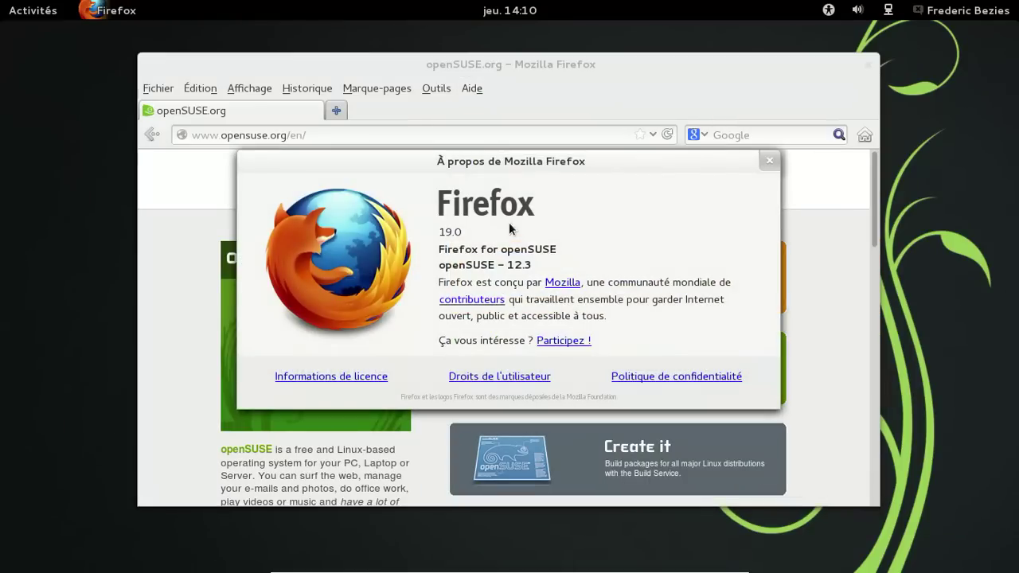
left_click(770, 161)
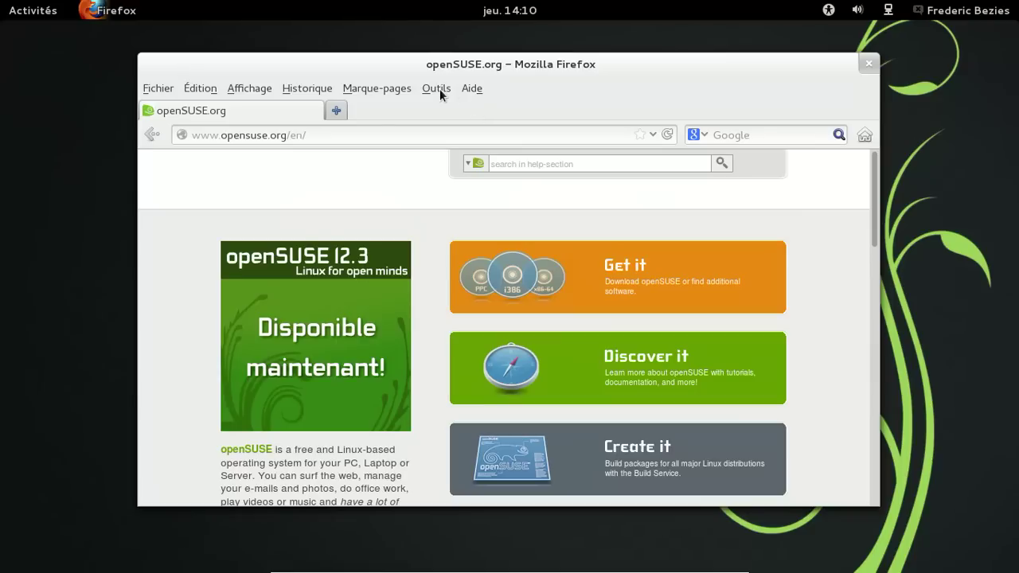
View the installed extensions page on extensions.gnome.org and check the session and power entries in the user menu.
left_click(370, 135)
key("ctrl+a")
type("exte")
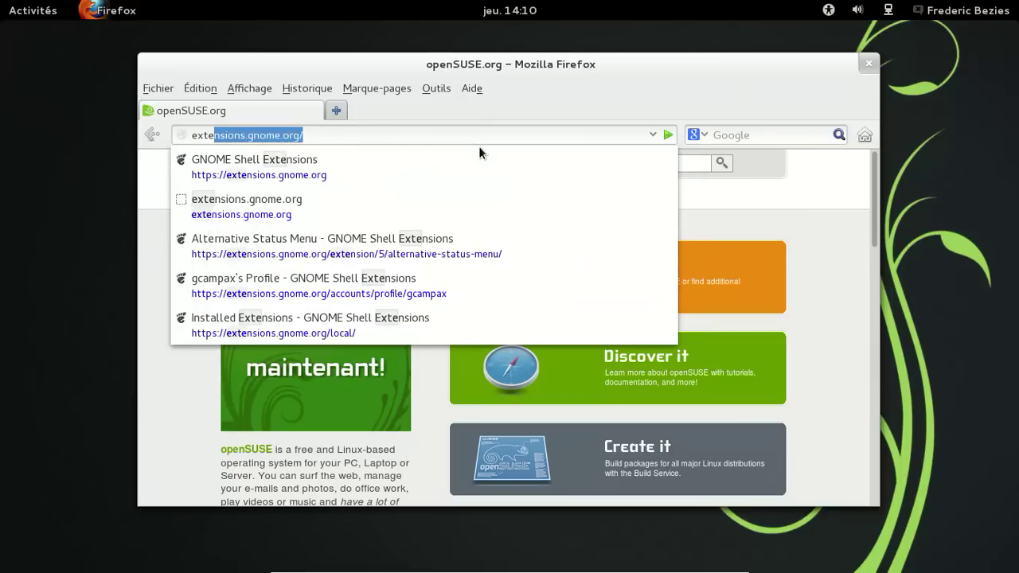
key("Return")
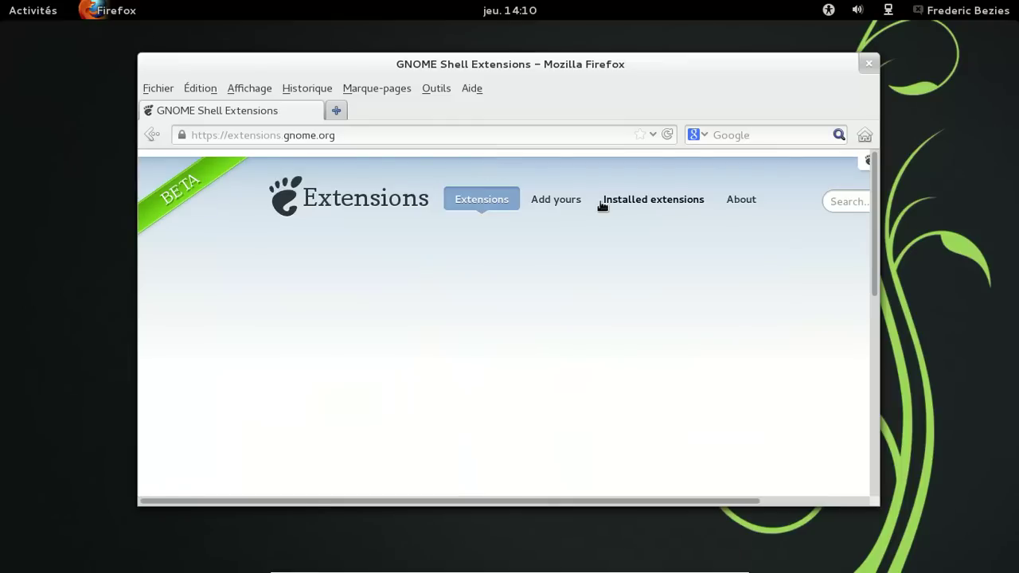
left_click(613, 202)
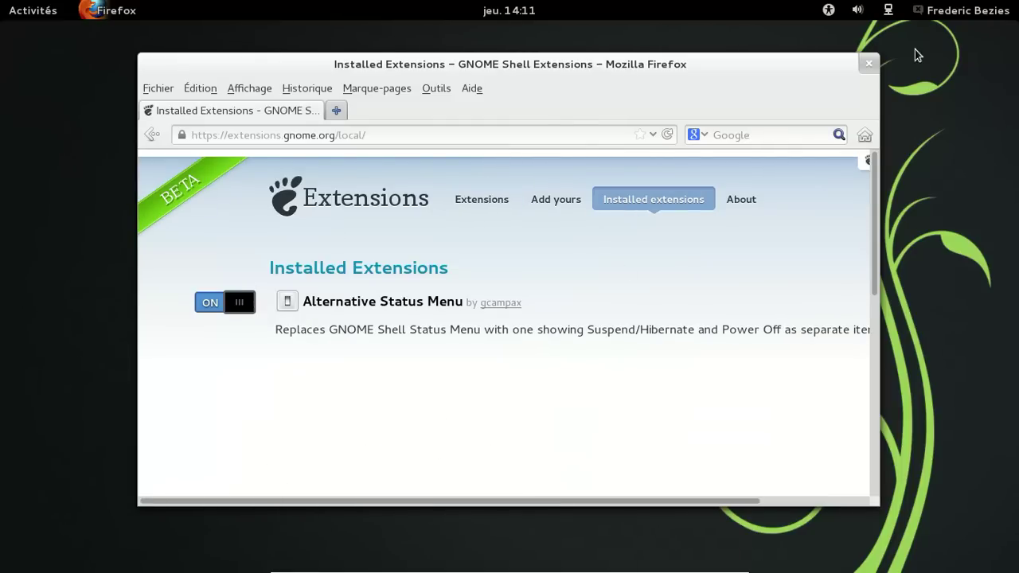
left_click(962, 11)
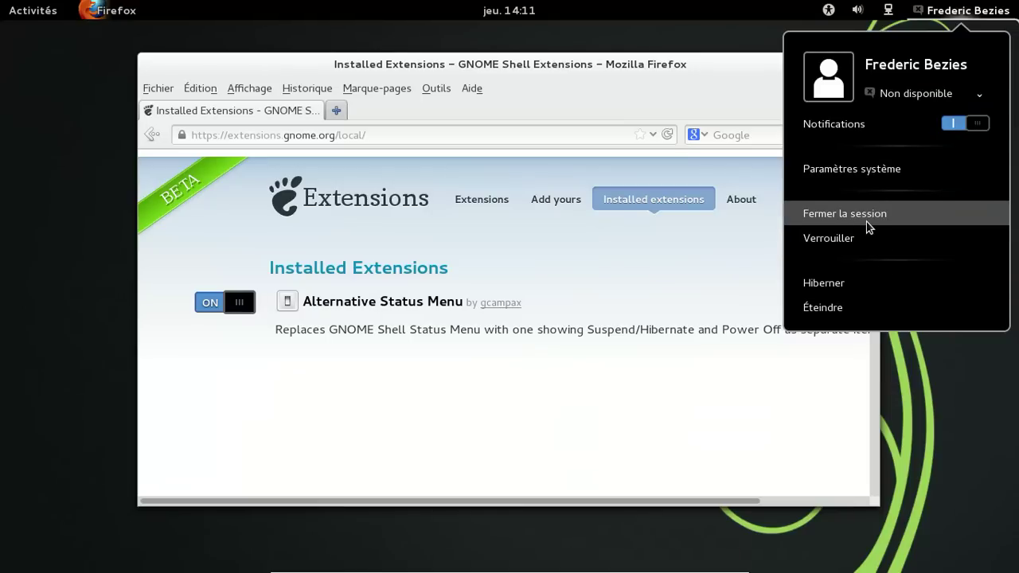
left_click(586, 291)
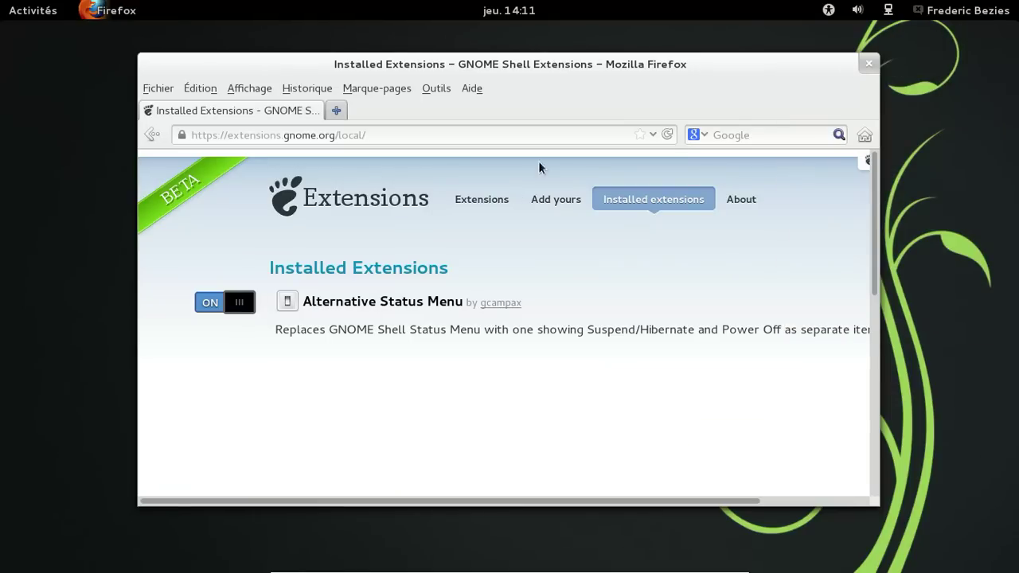
Load about:plugins in a new tab and review the list of enabled plugins.
left_click(336, 111)
type("about:plugins")
key("Return")
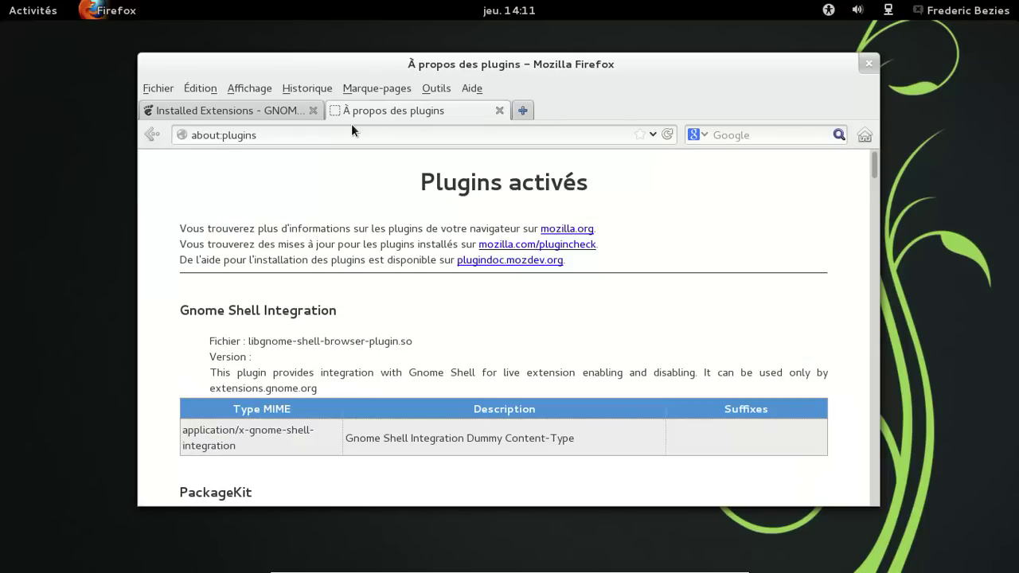
scroll(568, 262, "down", 7)
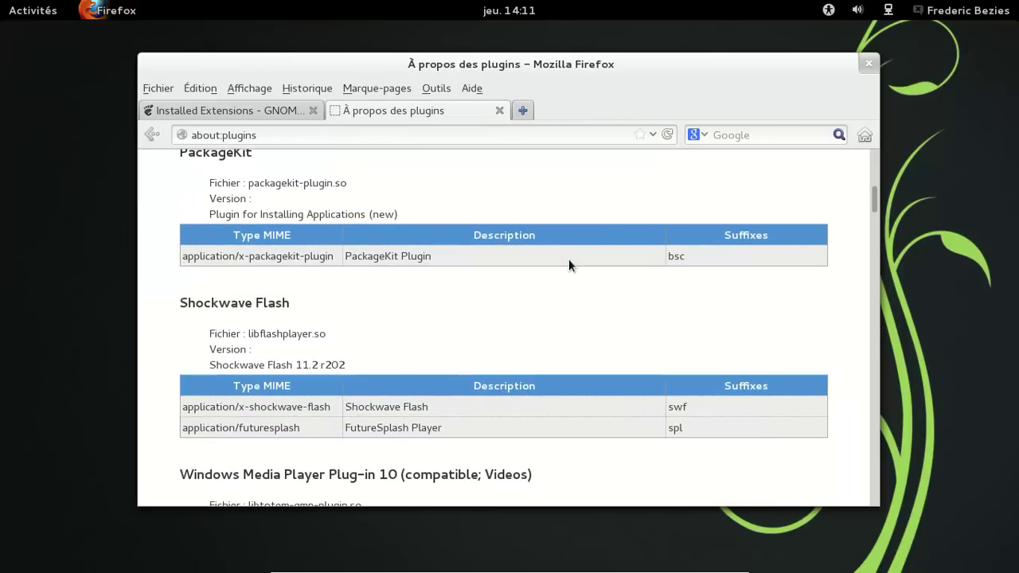
Bring up the add-ons manager and review its installed language packs.
left_click(428, 93)
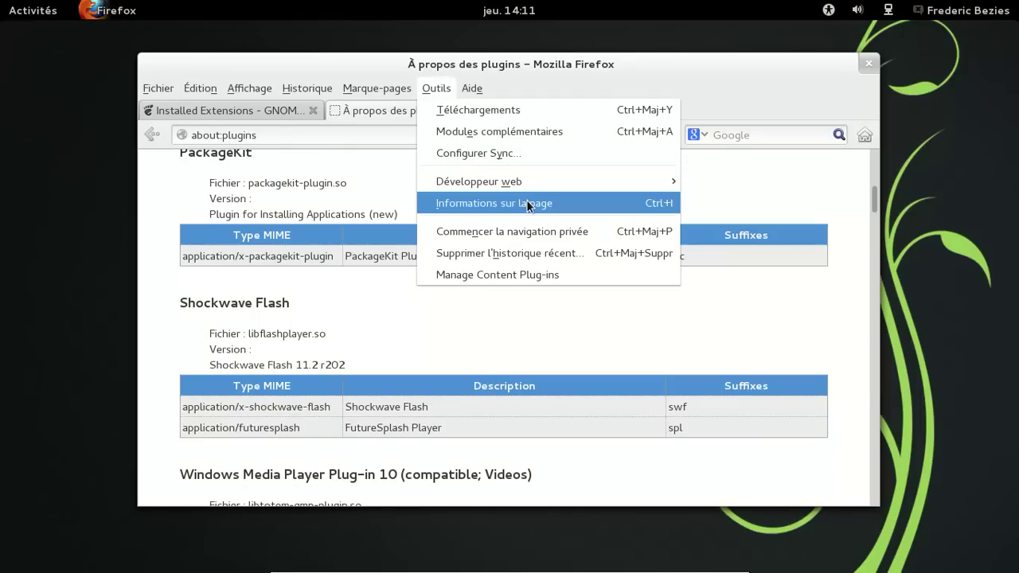
mouse_move(468, 95)
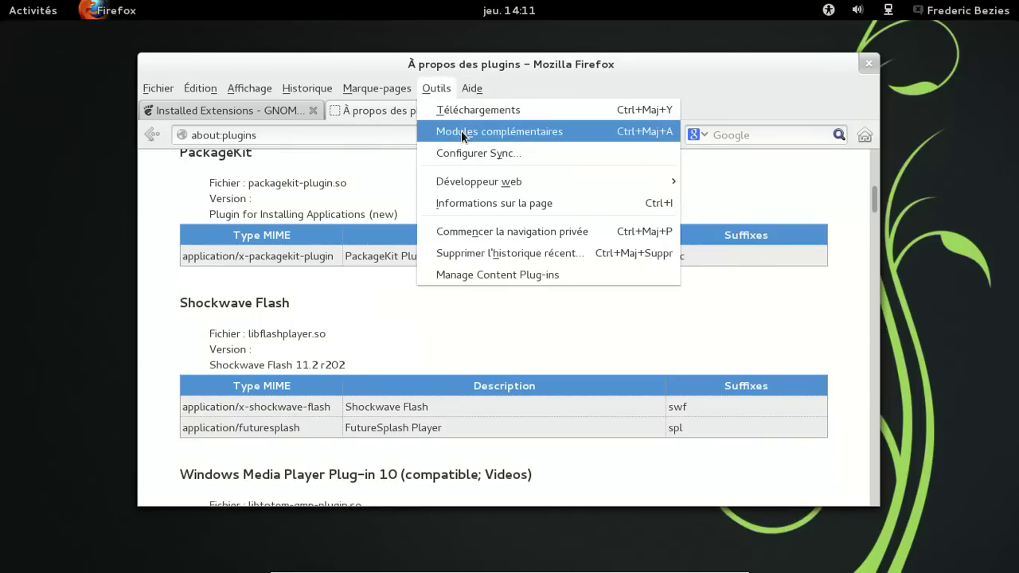
left_click(463, 136)
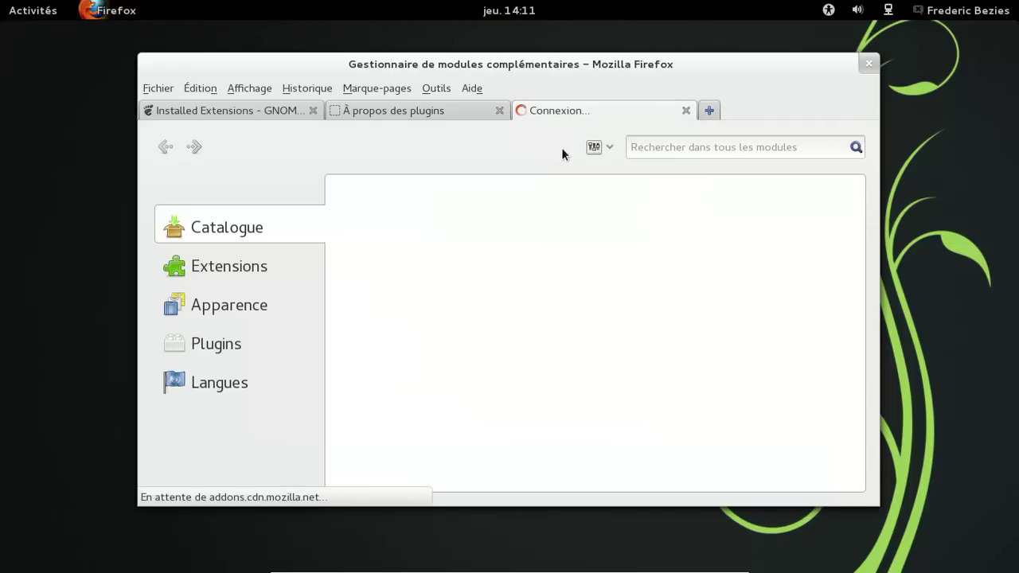
left_click(205, 383)
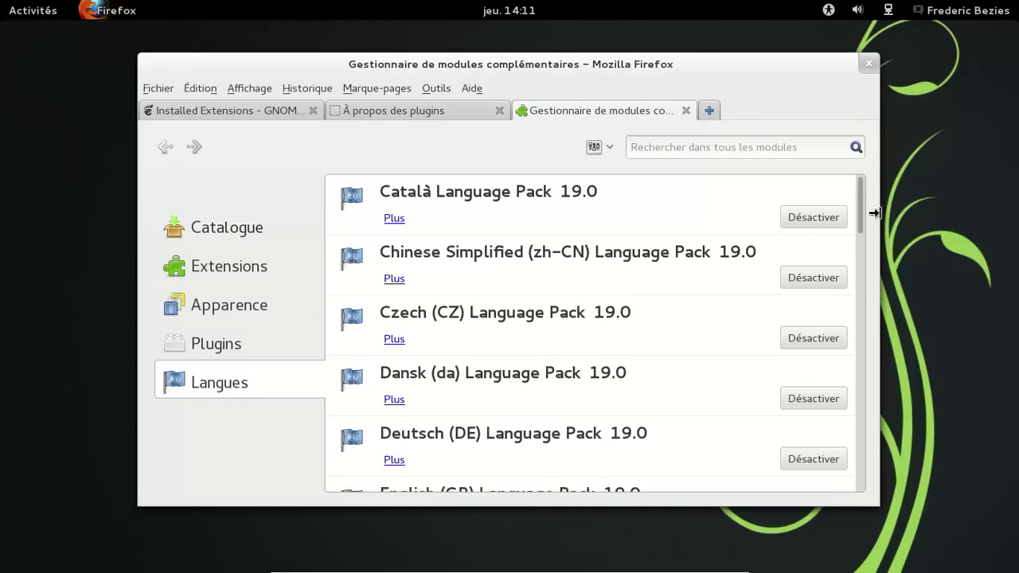
left_click_drag(863, 204, 858, 181)
Look through the extensions, appearance and plugins sections of the add-ons manager.
left_click(247, 272)
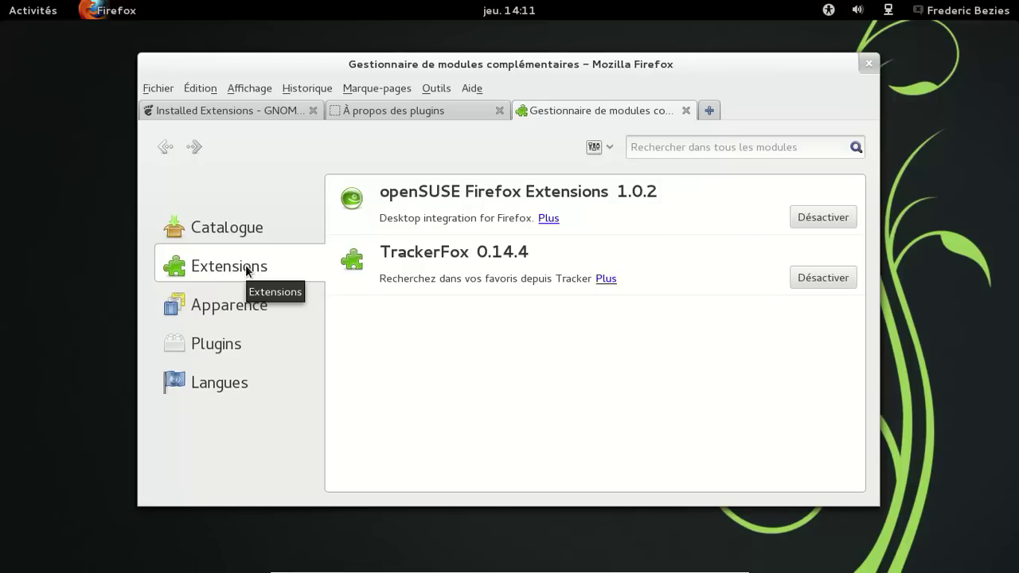
left_click(238, 308)
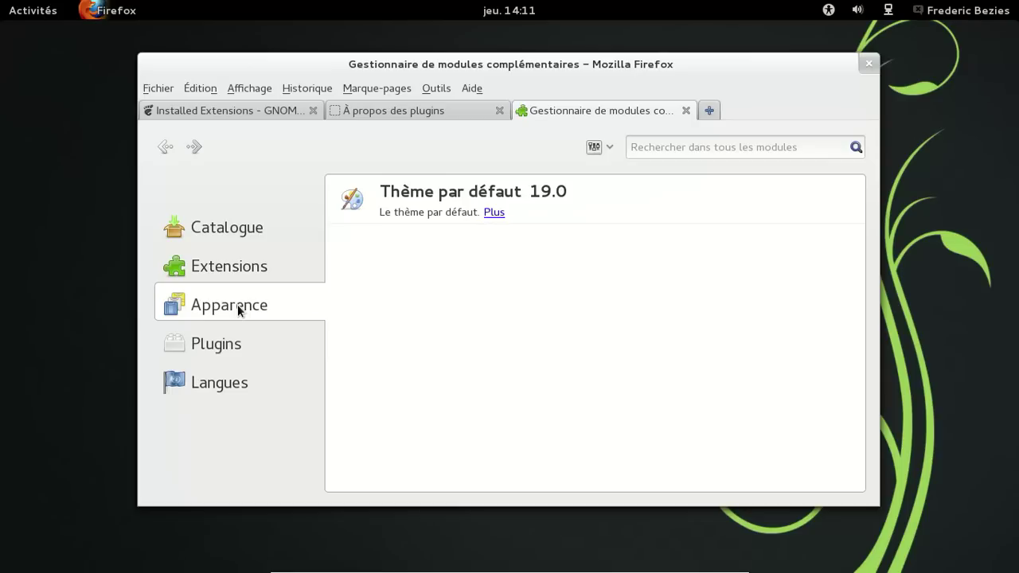
left_click(234, 350)
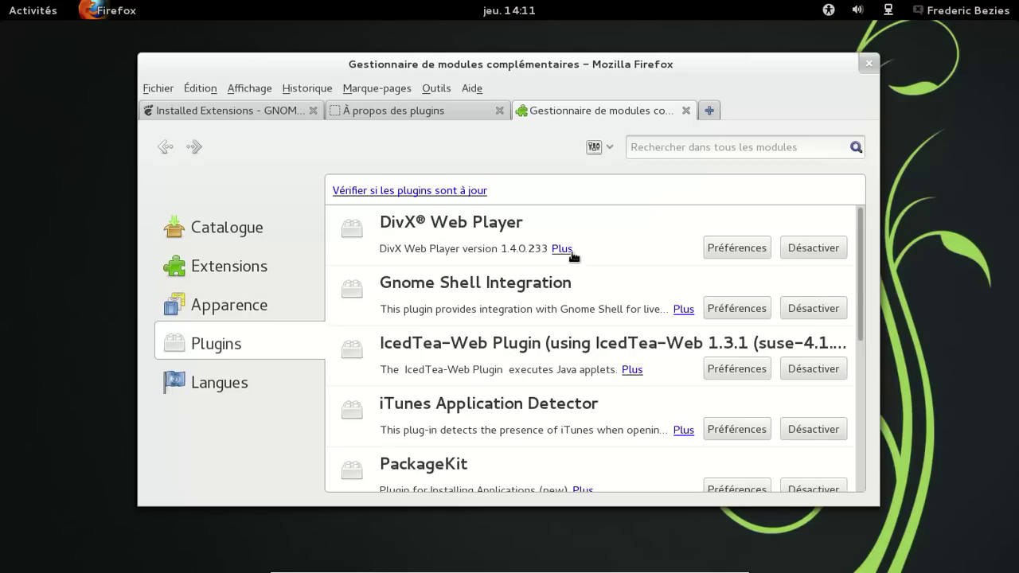
Start Mozilla's check for up-to-date plugins and close all the other browser tabs.
left_click(462, 192)
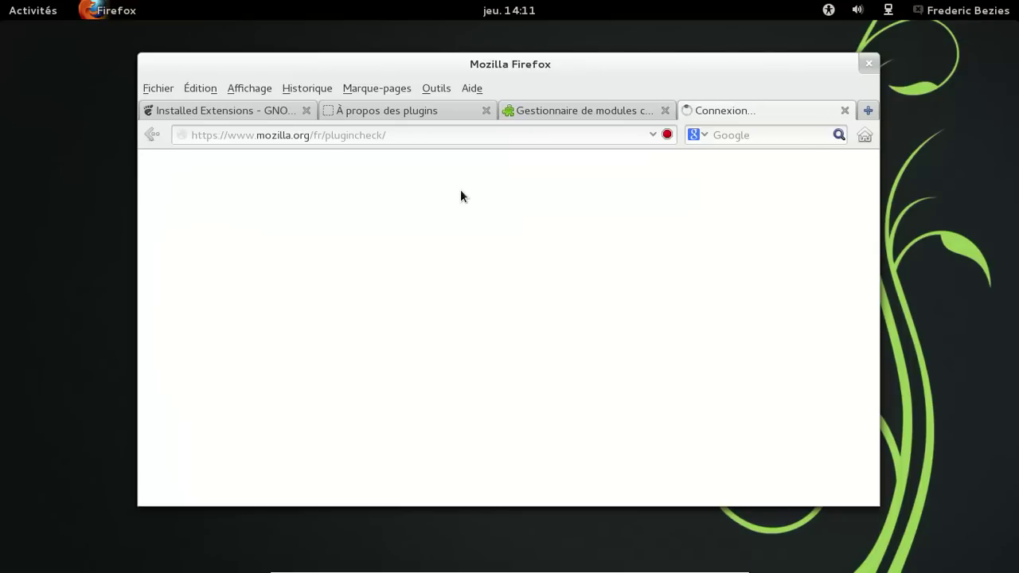
middle_click(596, 110)
middle_click(409, 110)
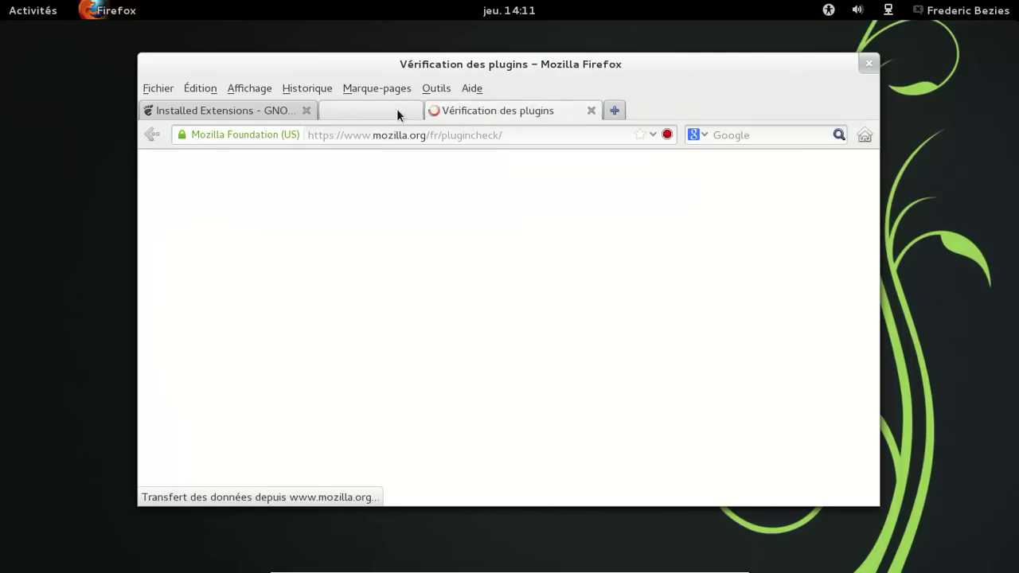
middle_click(262, 109)
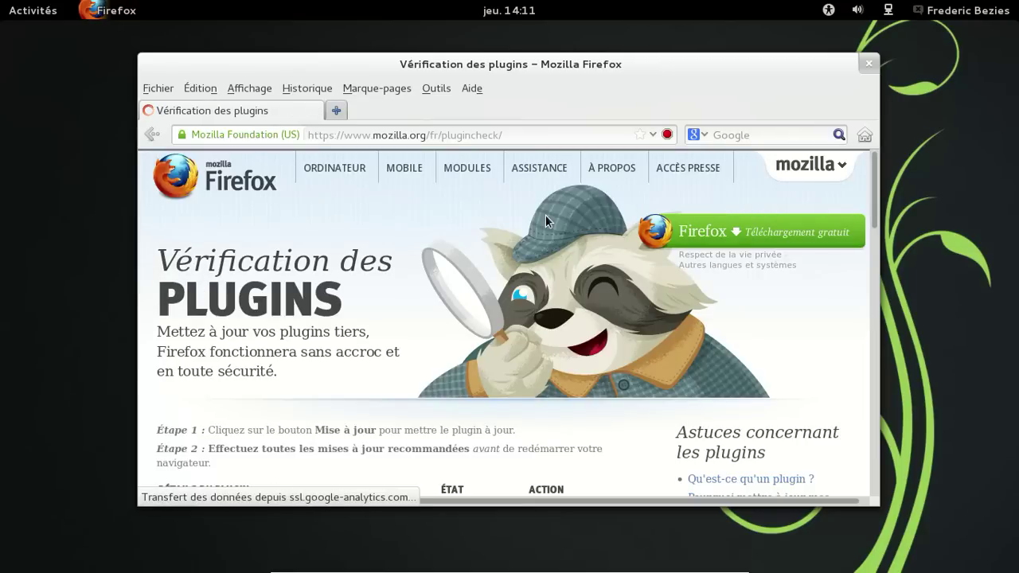
Review the status of each plugin on the plugin check page, and close Firefox.
scroll(545, 215, "down", 3)
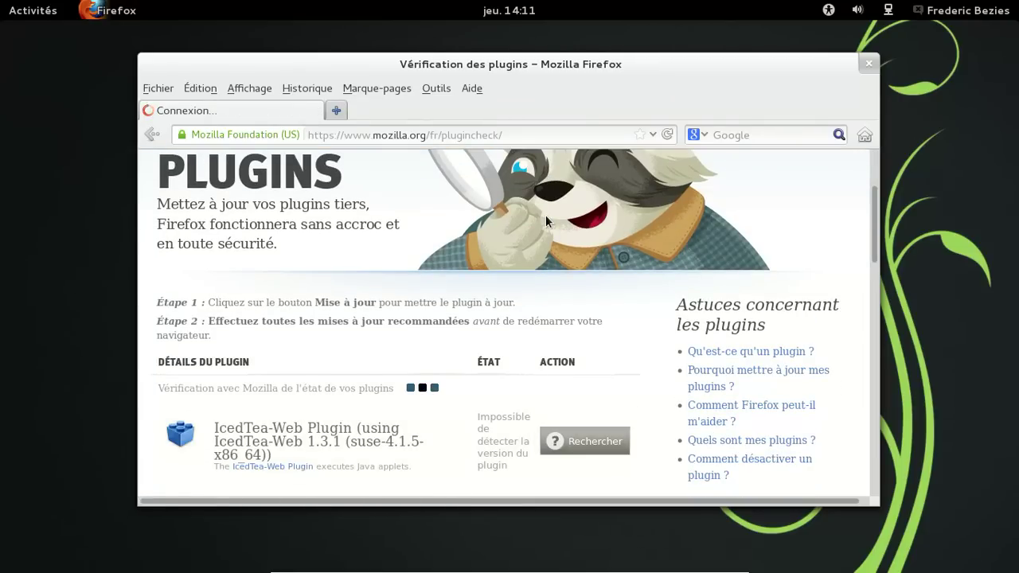
scroll(546, 214, "down", 3)
scroll(546, 220, "down", 3)
scroll(545, 220, "down", 3)
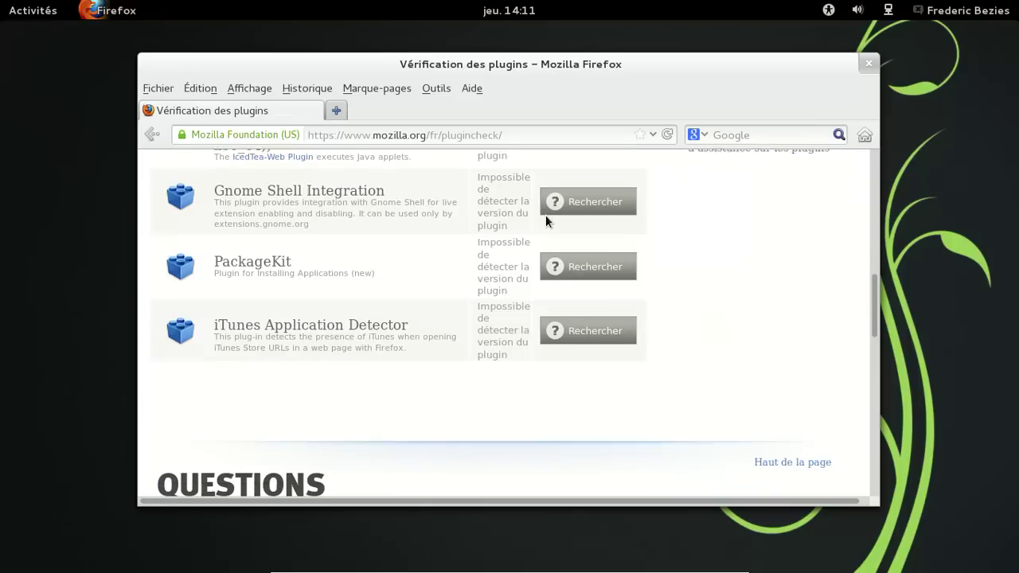
scroll(546, 221, "down", 3)
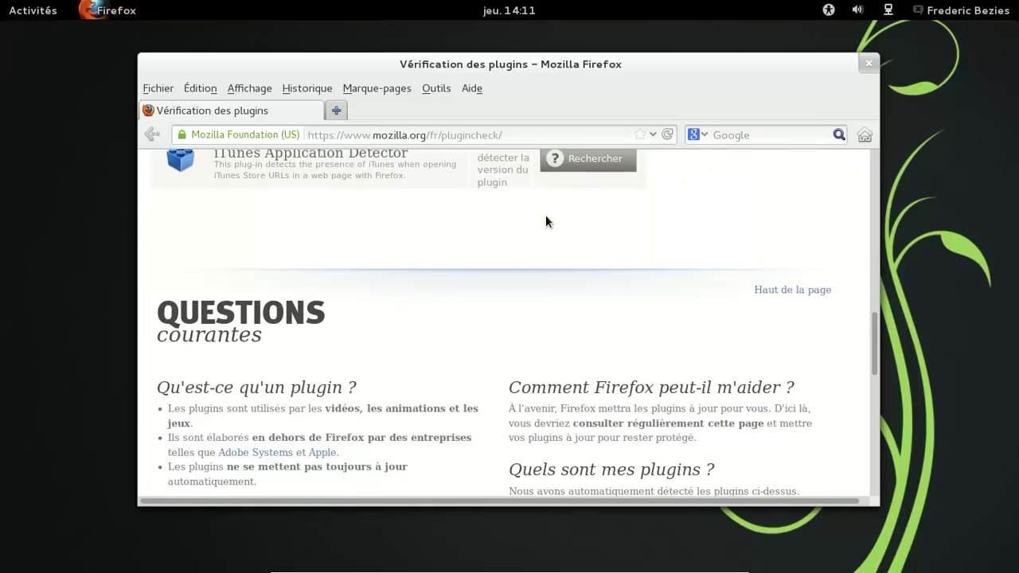
left_click(867, 66)
Launch Shotwell and import the photos from the ~/Images folder, keeping the welcome message disabled for future starts.
left_click(35, 12)
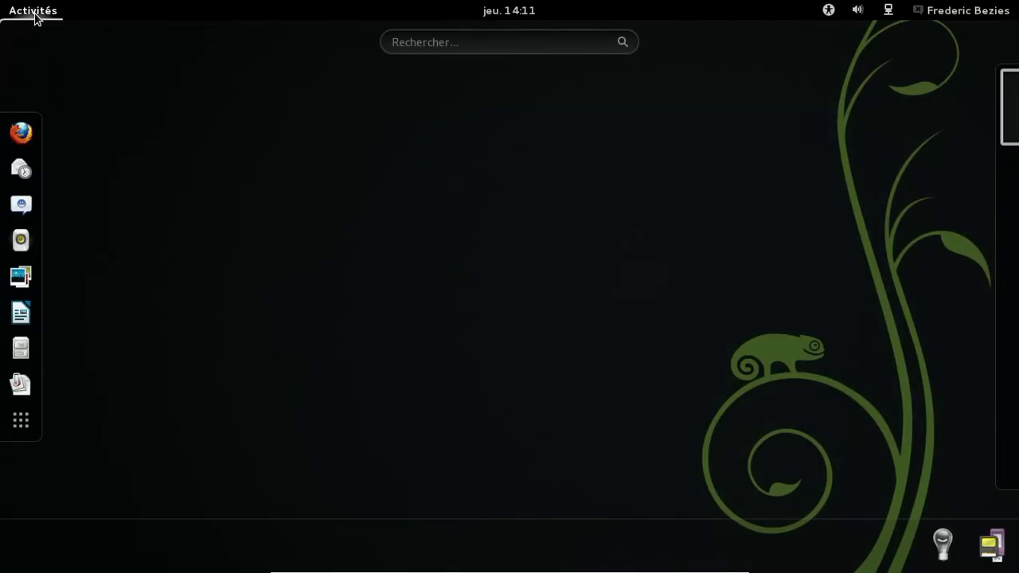
left_click(20, 278)
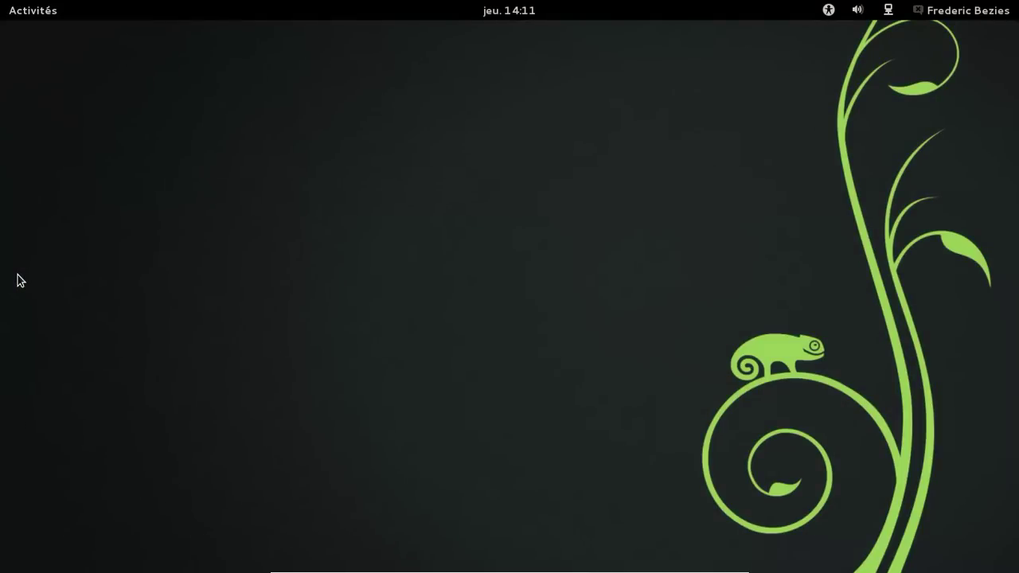
left_click(13, 10)
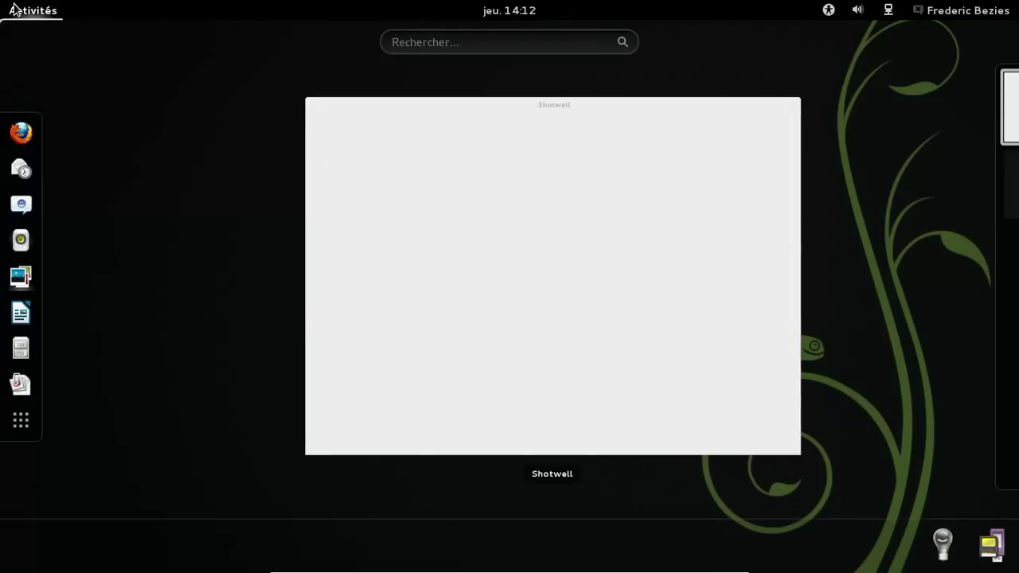
left_click(355, 171)
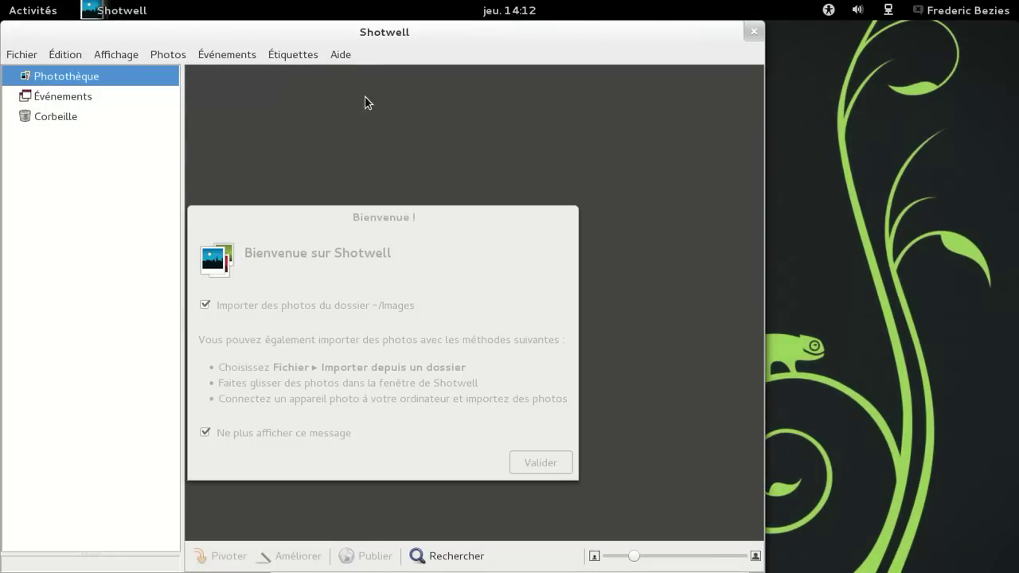
left_click(564, 463)
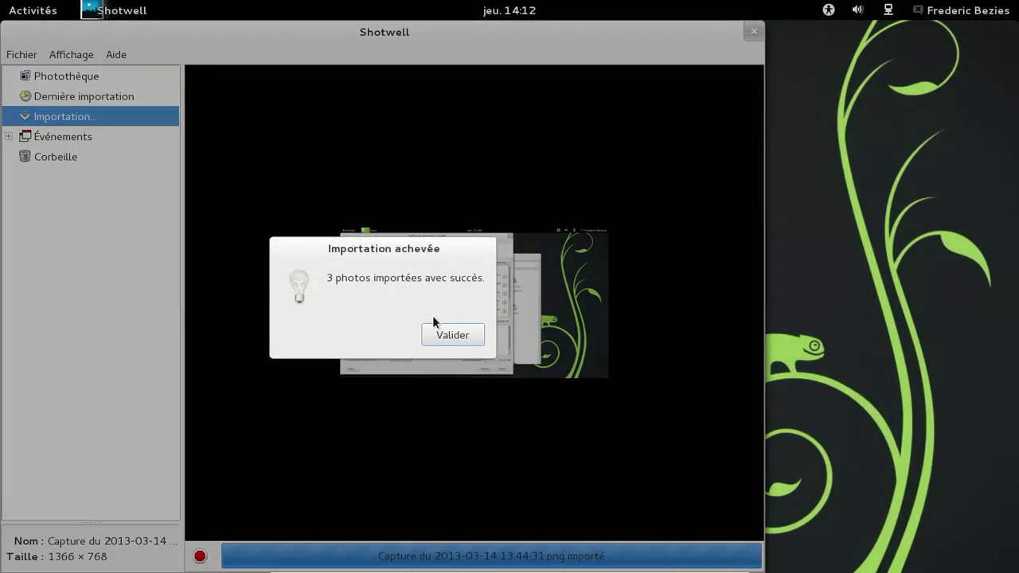
left_click(470, 332)
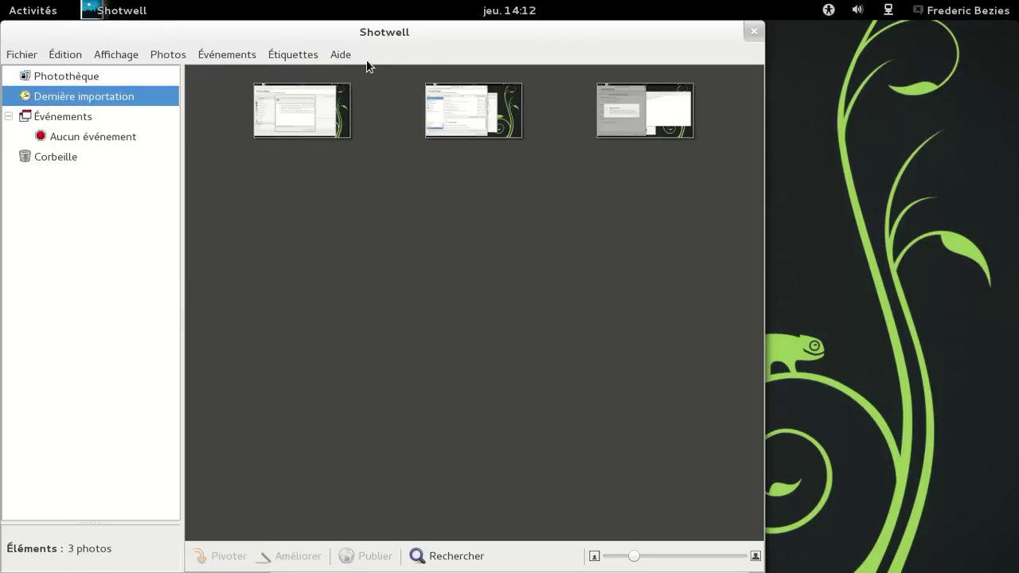
View Shotwell's version information in its About dialog, and close the dialog and Shotwell.
left_click(351, 51)
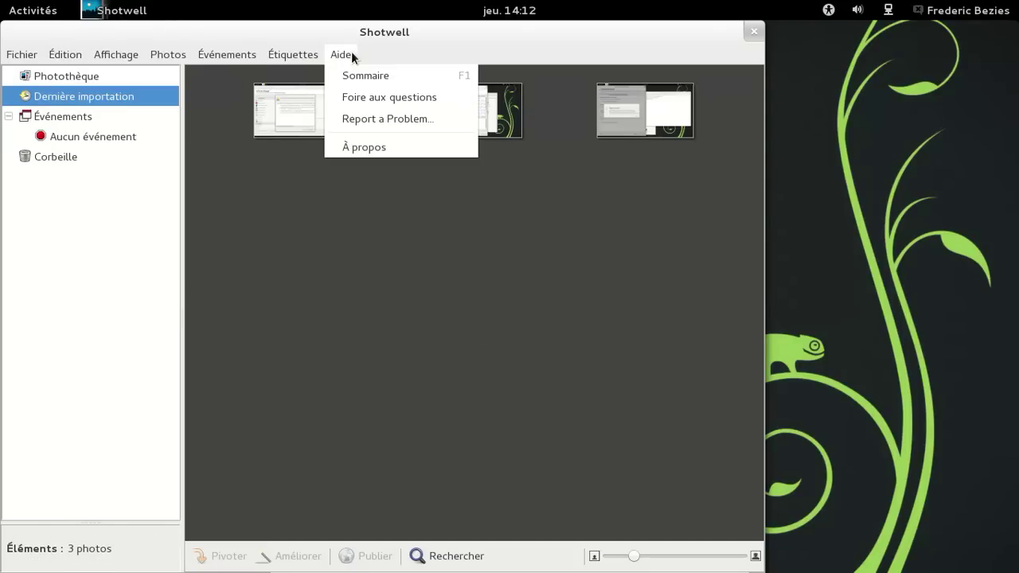
left_click(375, 145)
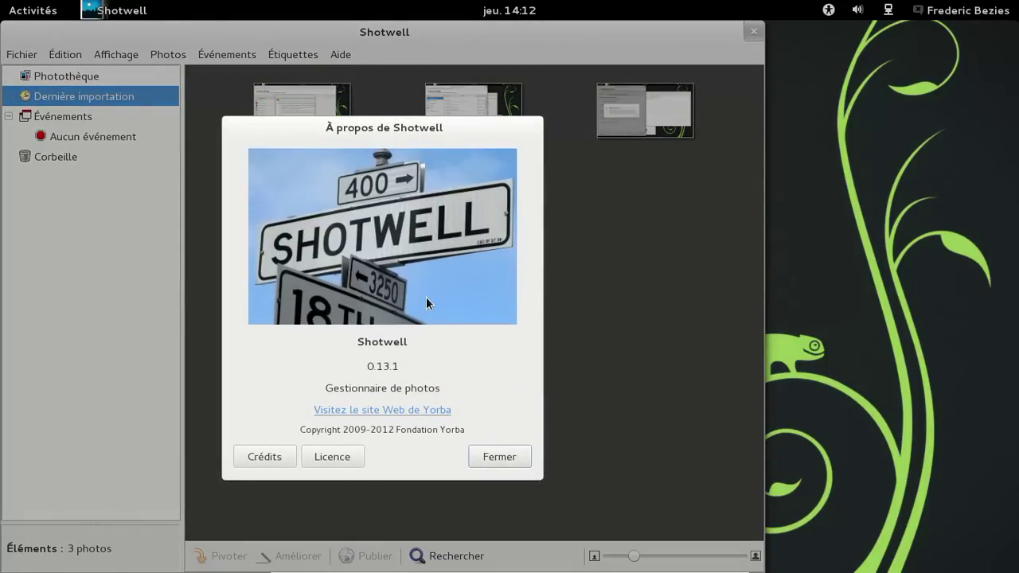
left_click(498, 448)
left_click(756, 36)
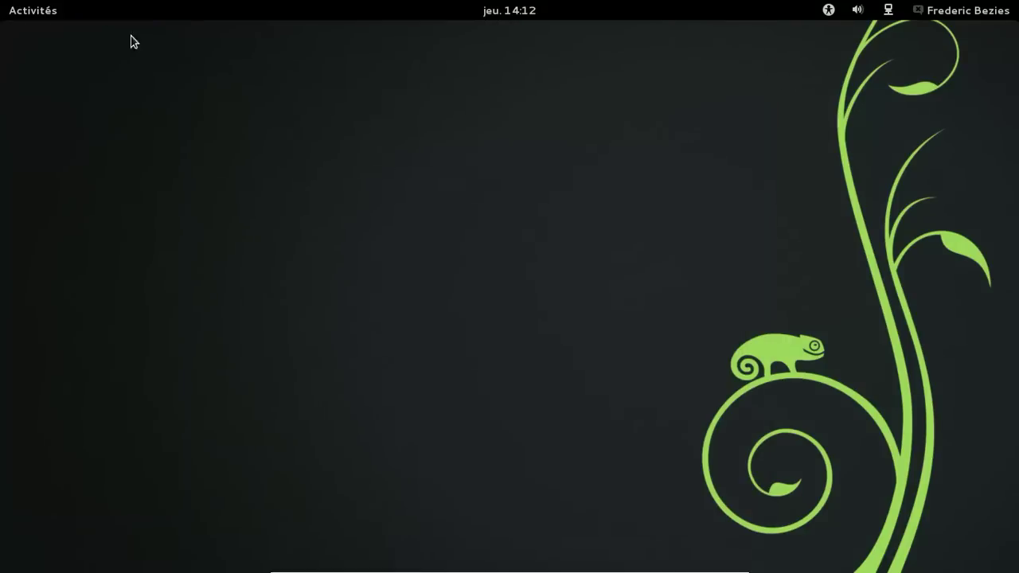
Launch the Rhythmbox music player.
left_click(48, 16)
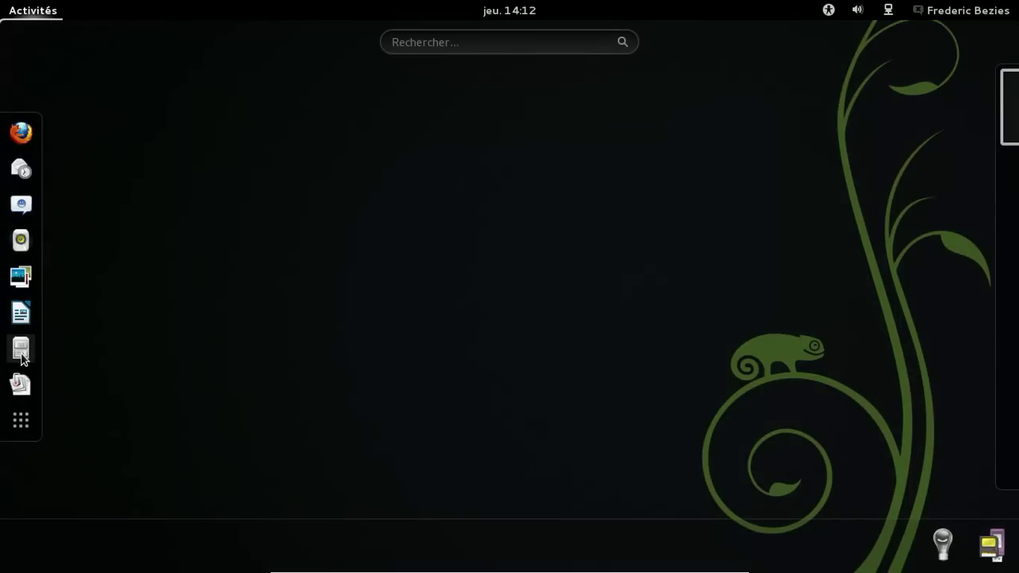
left_click(21, 242)
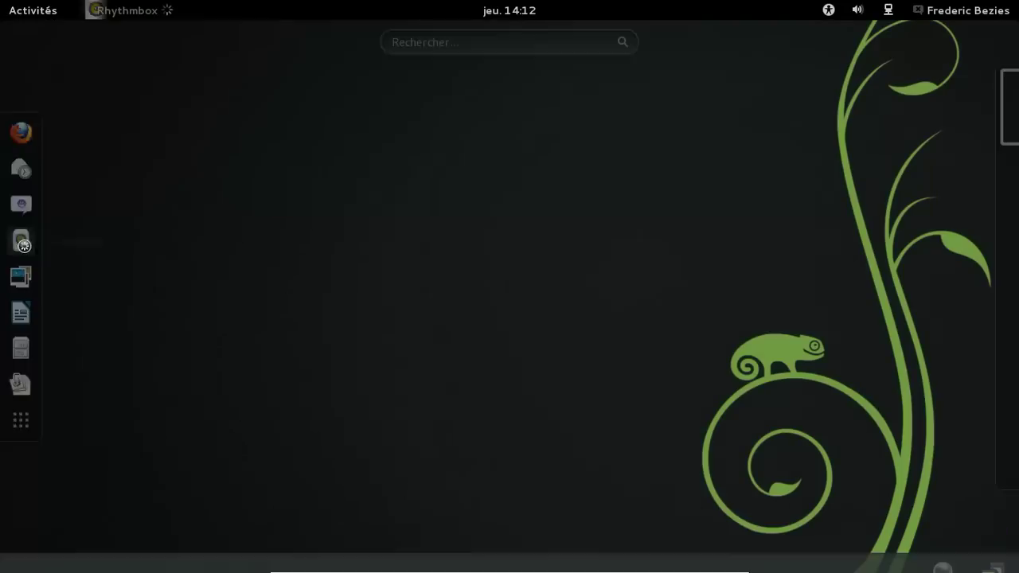
Browse the full list of installed applications, and launch LibreOffice Writer.
left_click(29, 12)
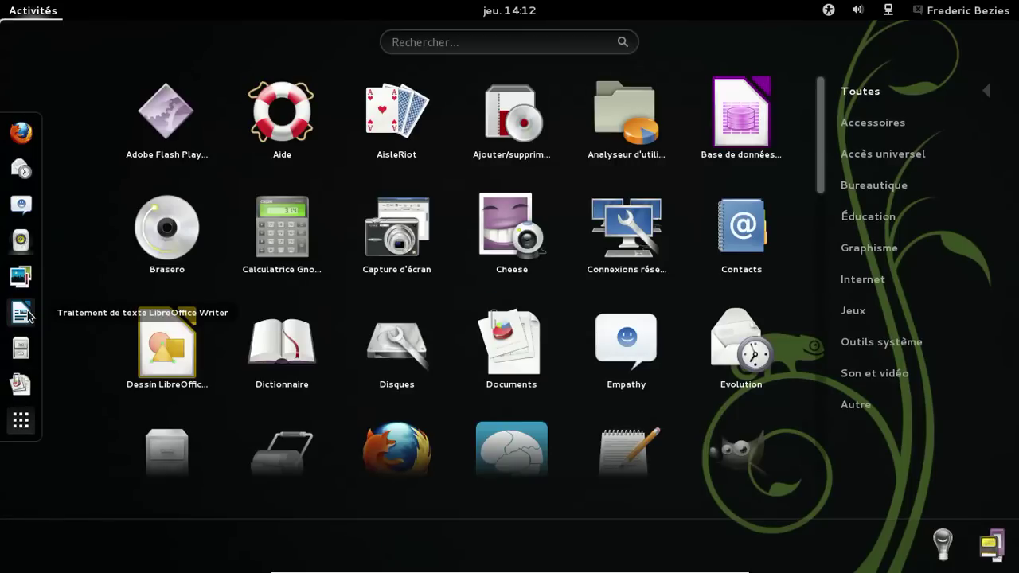
left_click_drag(821, 96, 821, 175)
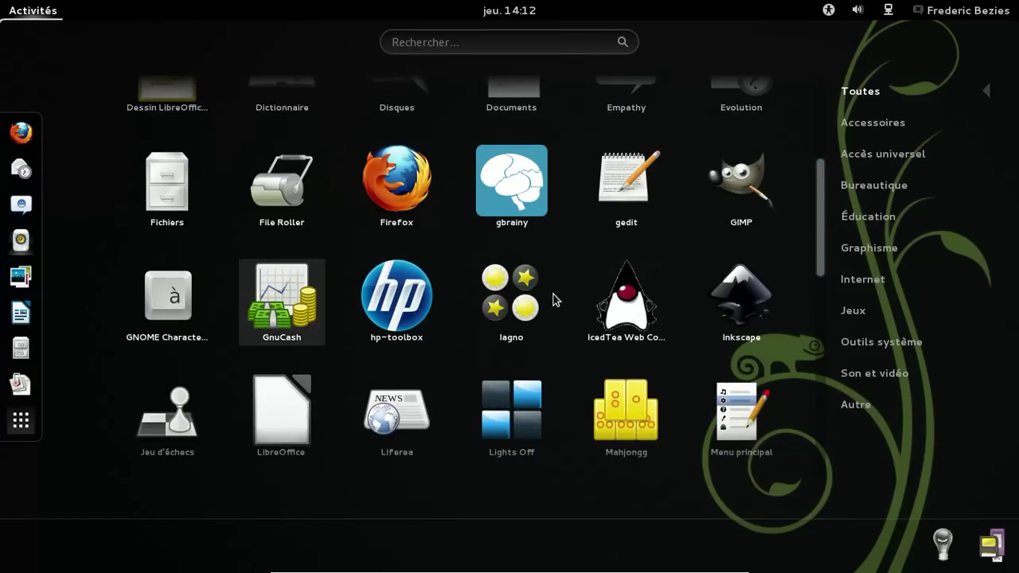
scroll(809, 295, "down", 5)
left_click_drag(806, 323, 825, 148)
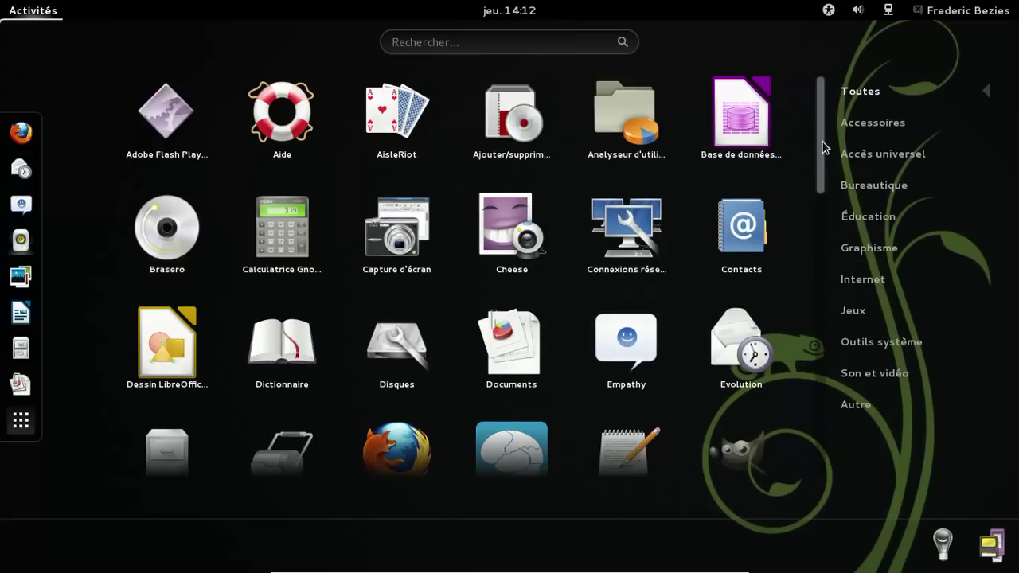
left_click(19, 316)
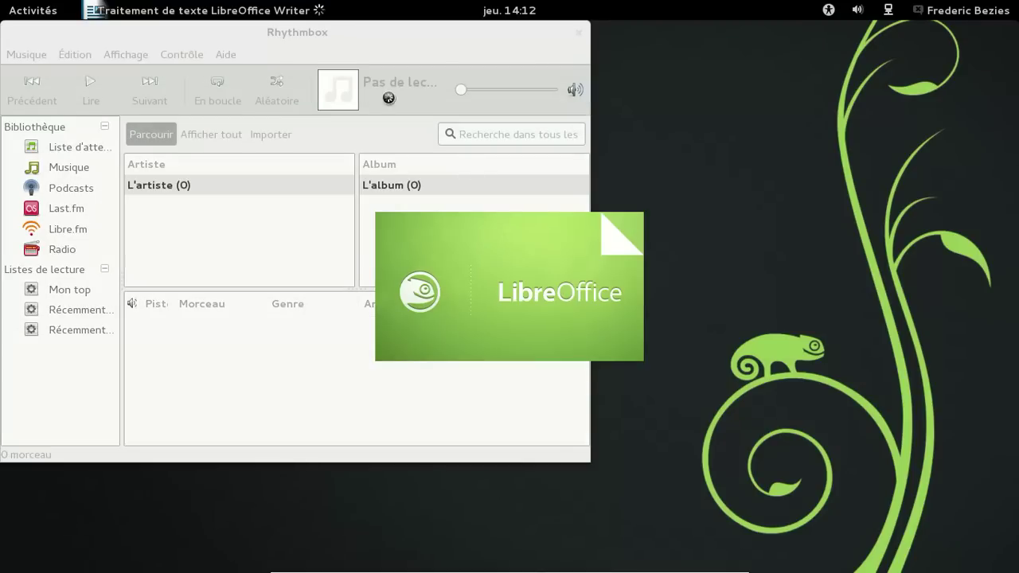
View Rhythmbox's version information in its About dialog, and close the dialog and Rhythmbox.
left_click(221, 53)
left_click(272, 97)
left_click(403, 351)
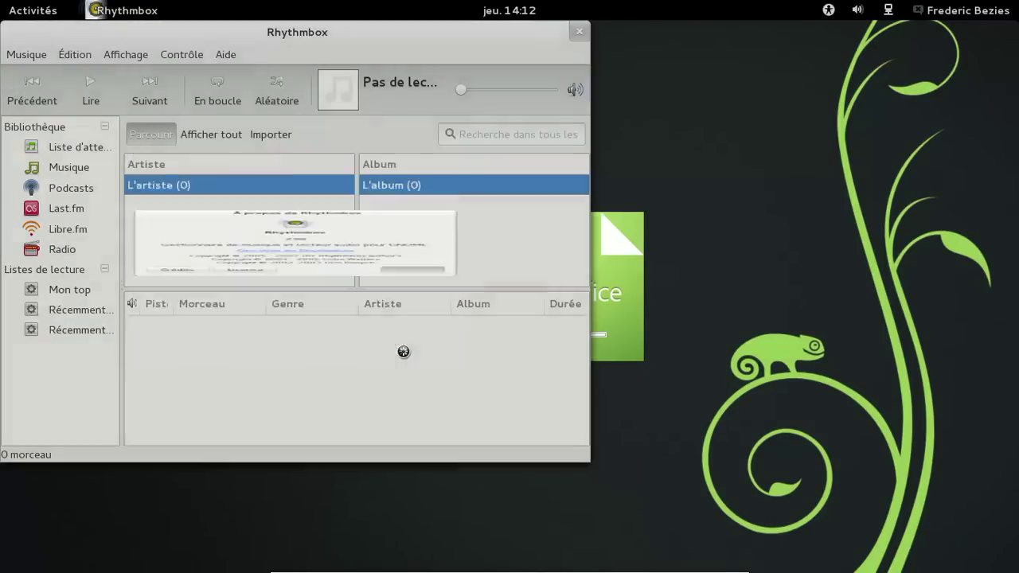
left_click(579, 31)
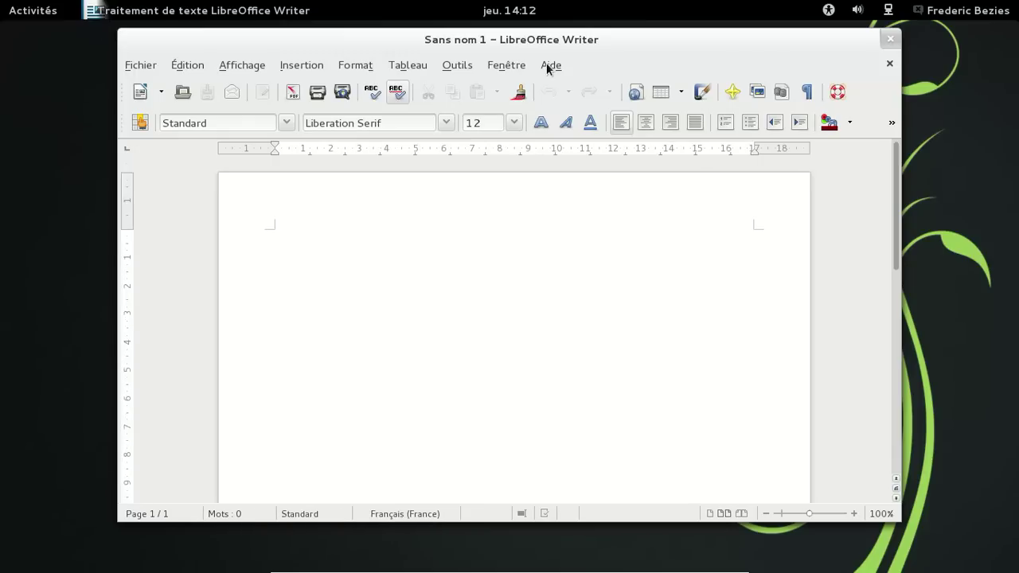
View LibreOffice's version information in its About dialog, and close the dialog and Writer.
left_click(547, 65)
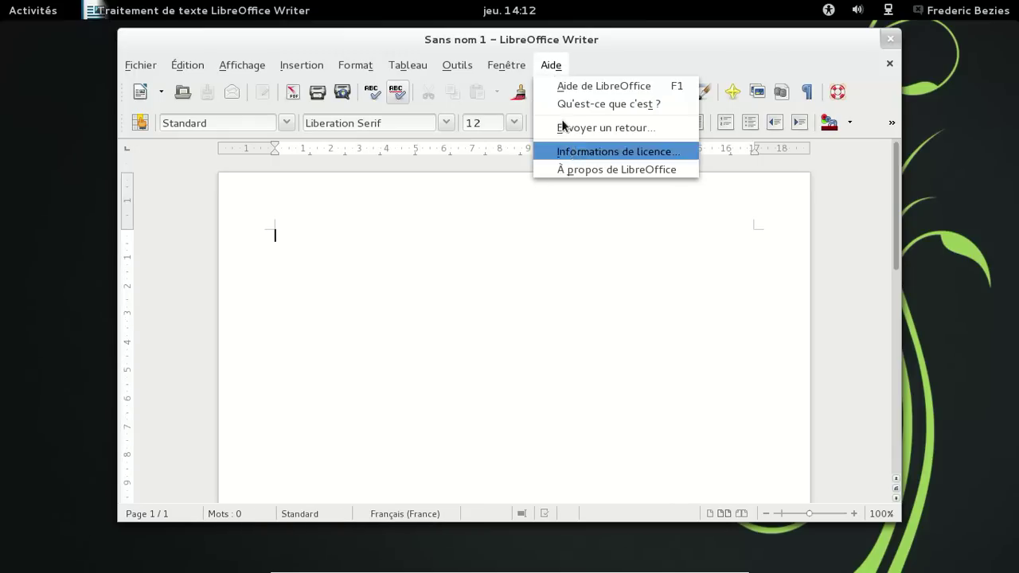
left_click(583, 169)
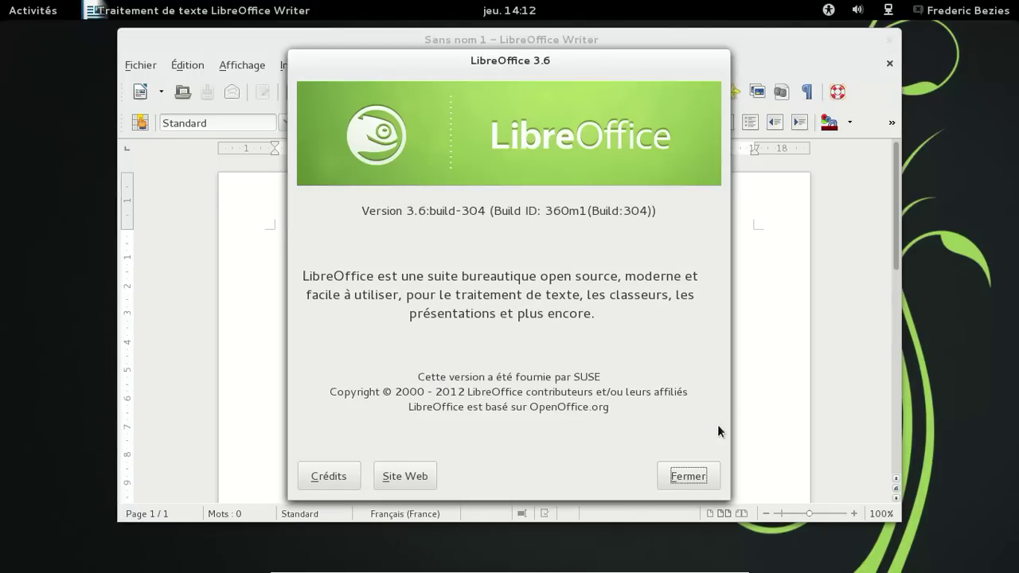
left_click(690, 477)
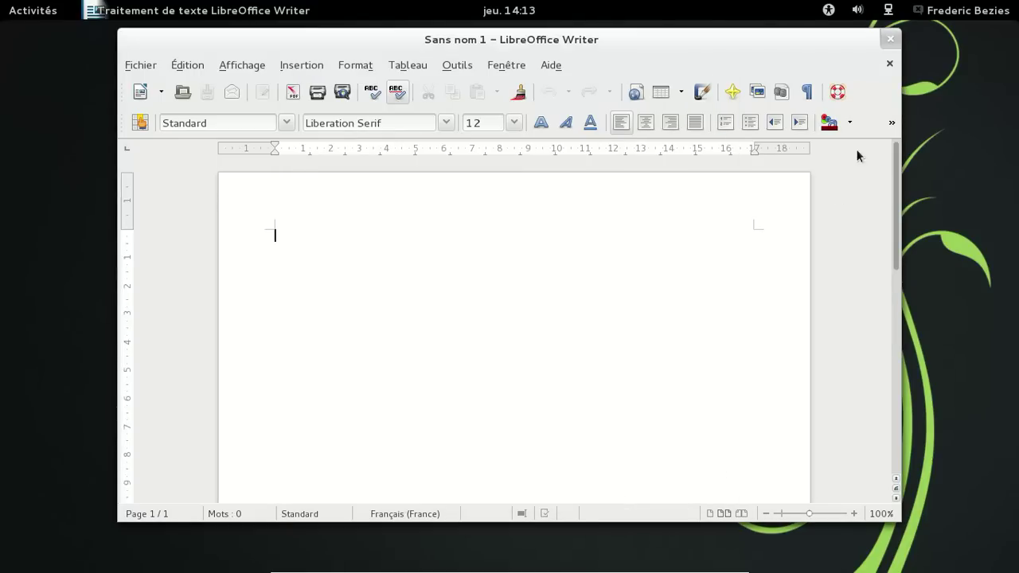
left_click(890, 37)
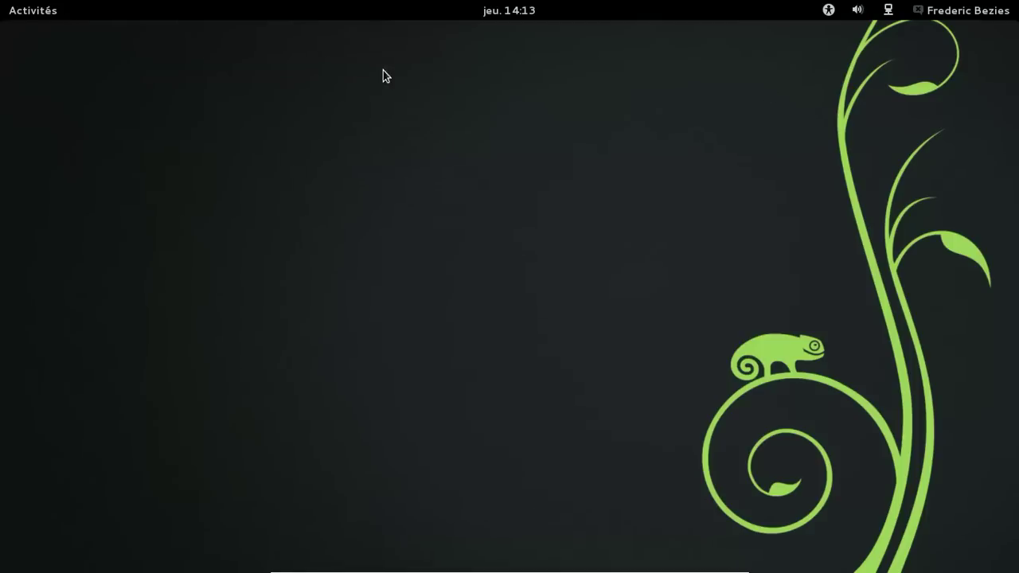
Launch GnuCash from the Bureautique application category and dismiss its tip of the day.
left_click(32, 15)
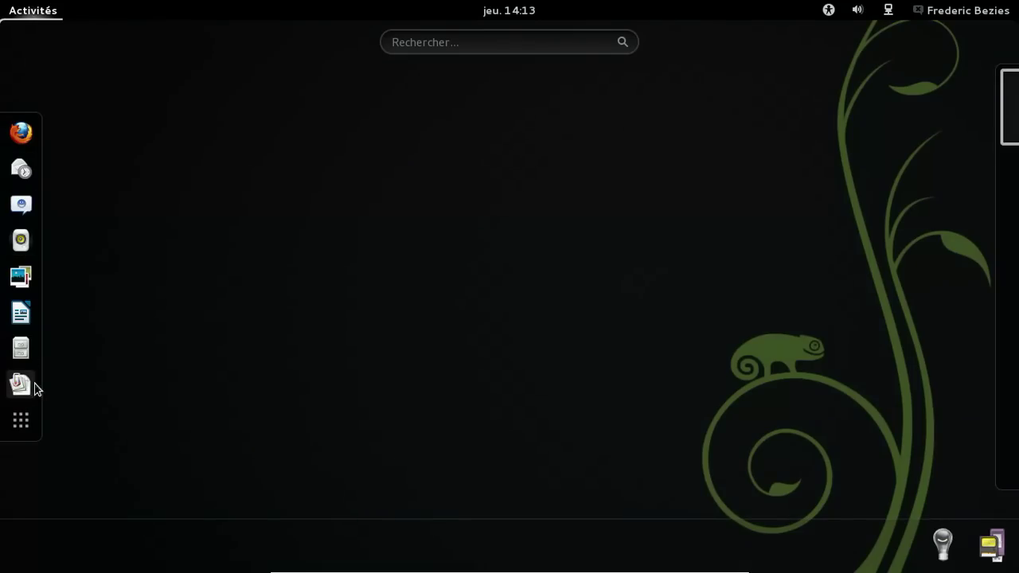
left_click(20, 420)
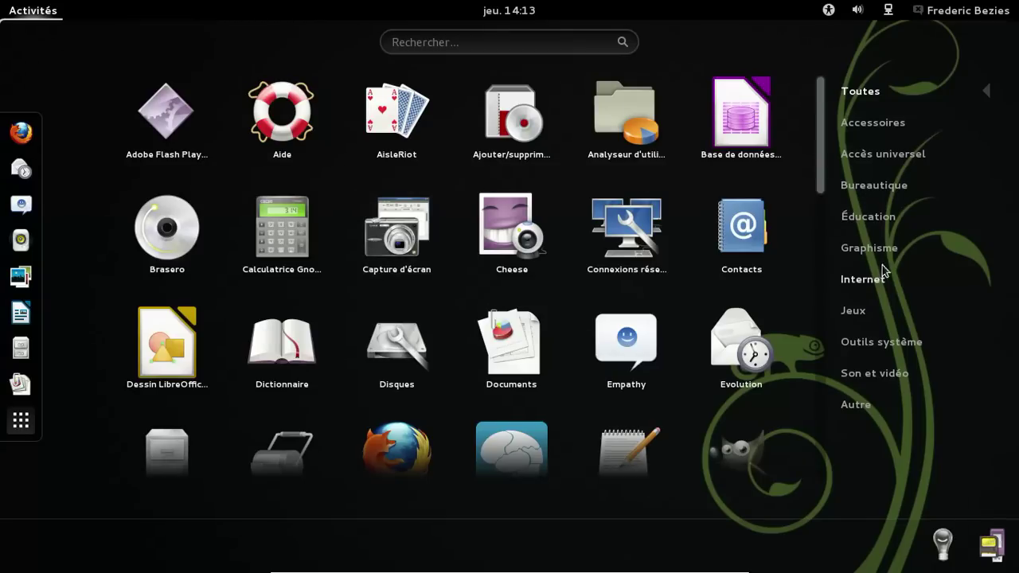
left_click(876, 184)
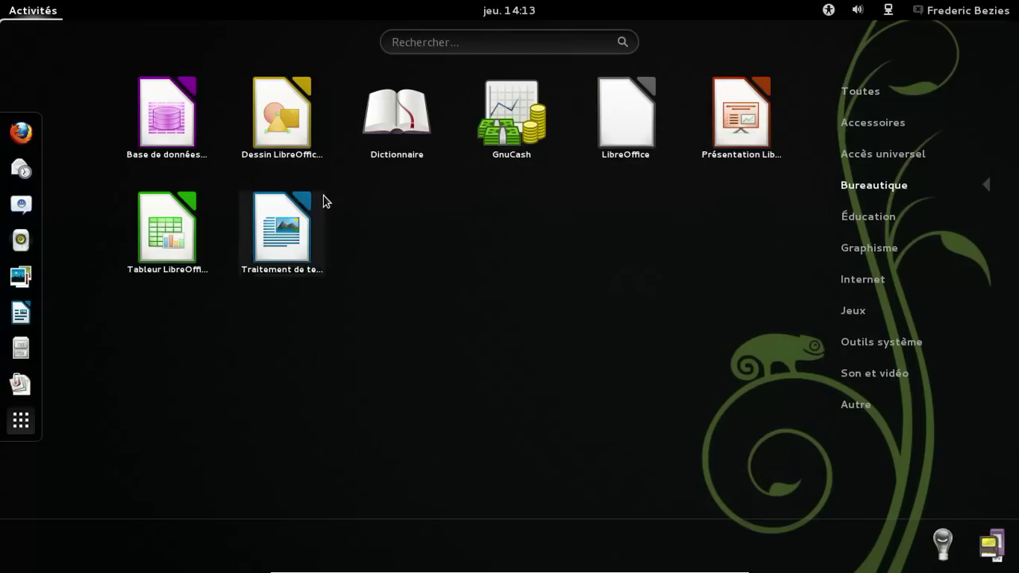
left_click(510, 120)
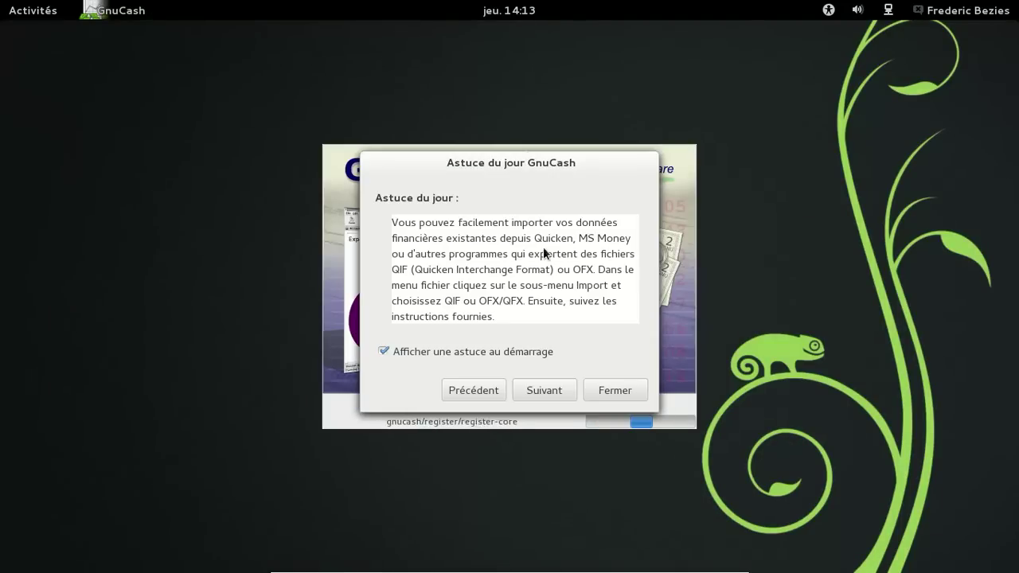
left_click(615, 390)
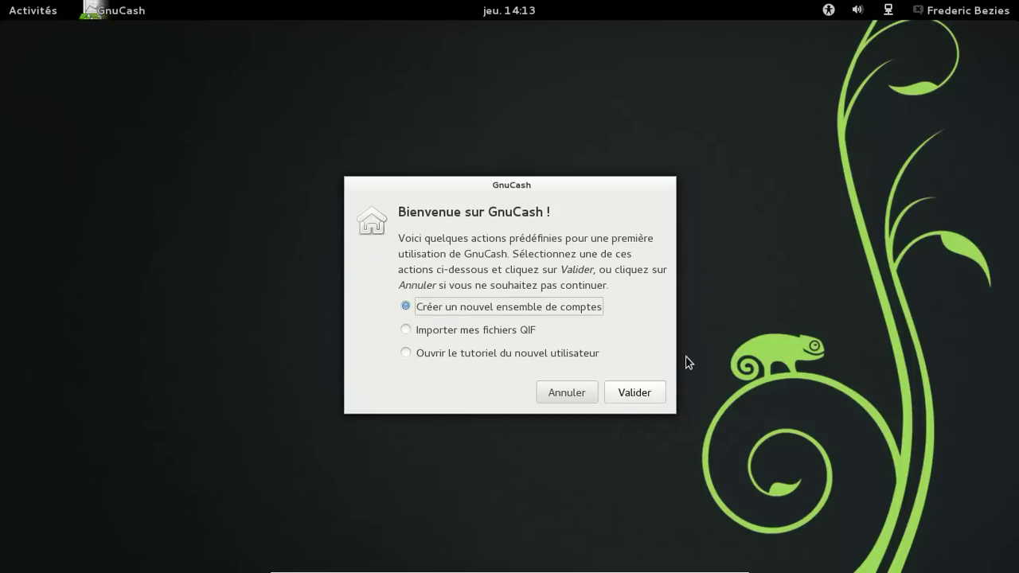
Create a new GnuCash account hierarchy with the EUR (Euro) currency and the "Comptes communs" category, keeping the assistant's other defaults.
left_click(625, 397)
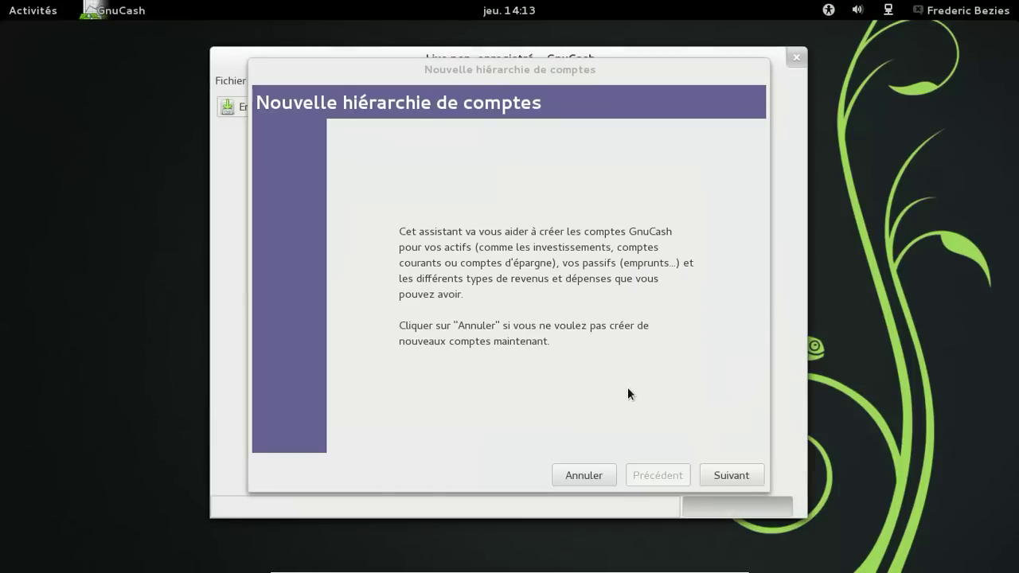
left_click(732, 473)
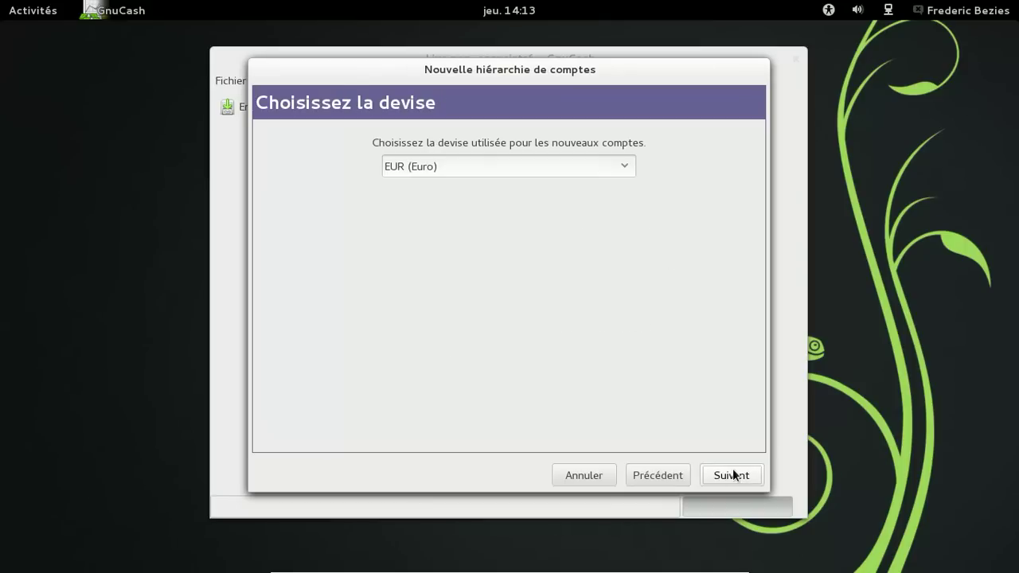
left_click(734, 475)
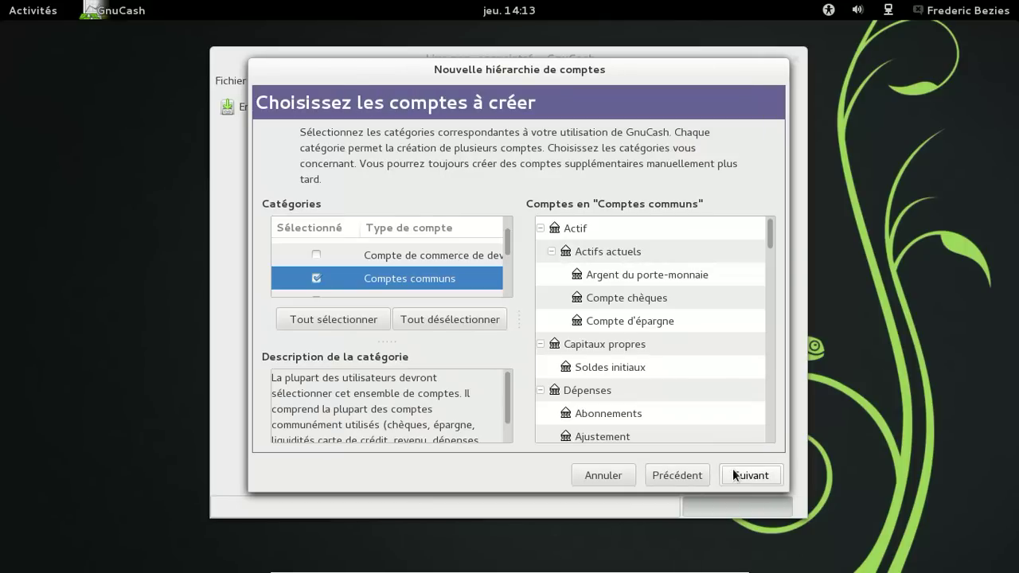
left_click(733, 474)
left_click(734, 475)
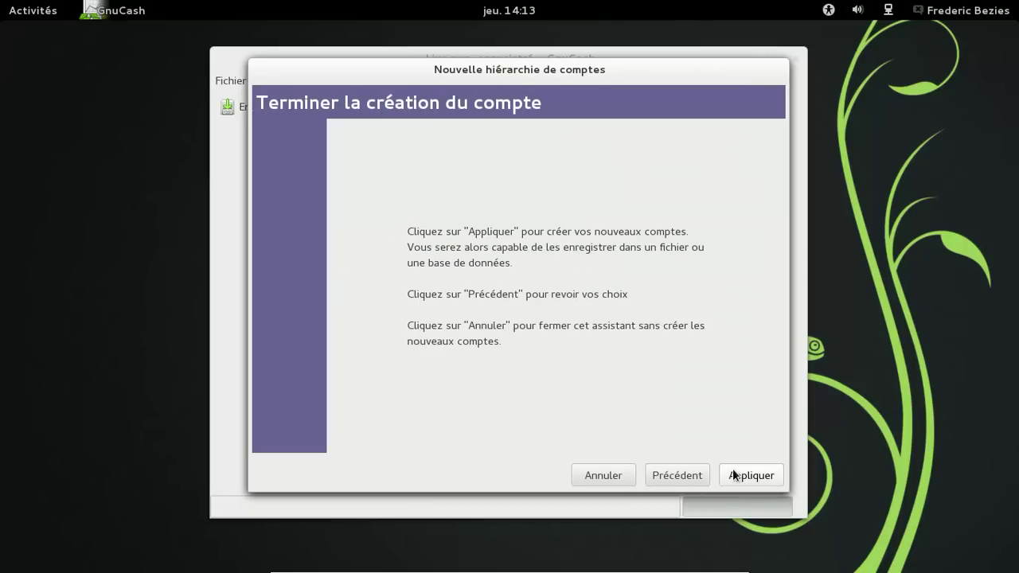
left_click(733, 474)
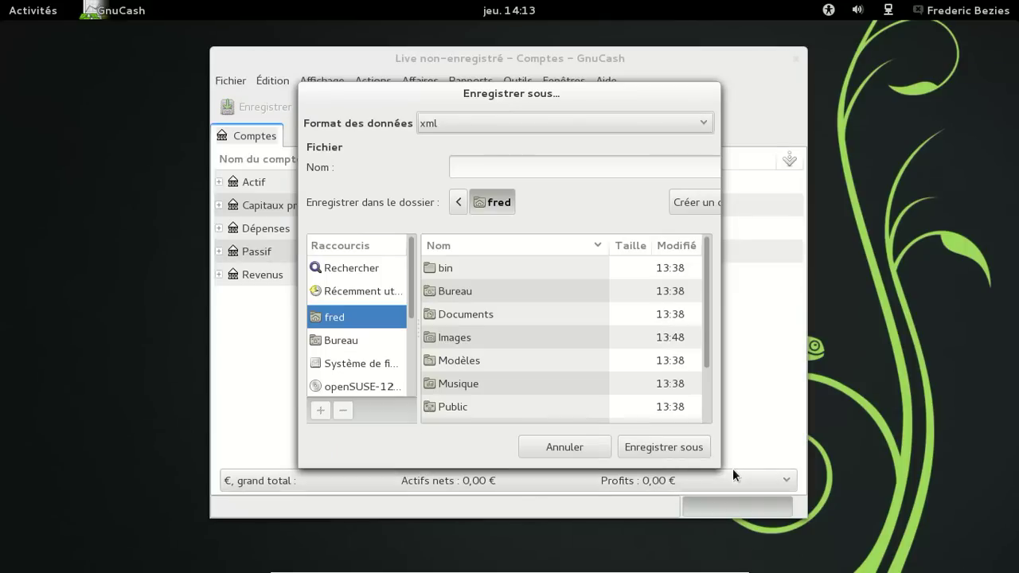
Save the new accounts in xml format in the home folder, using that folder's name as the file name.
left_click(557, 176)
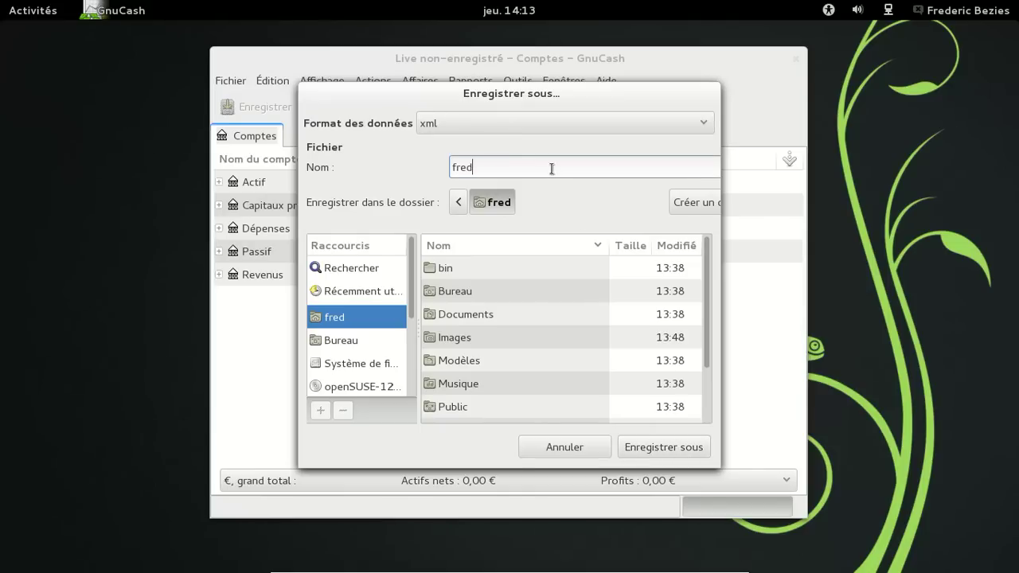
type("fred")
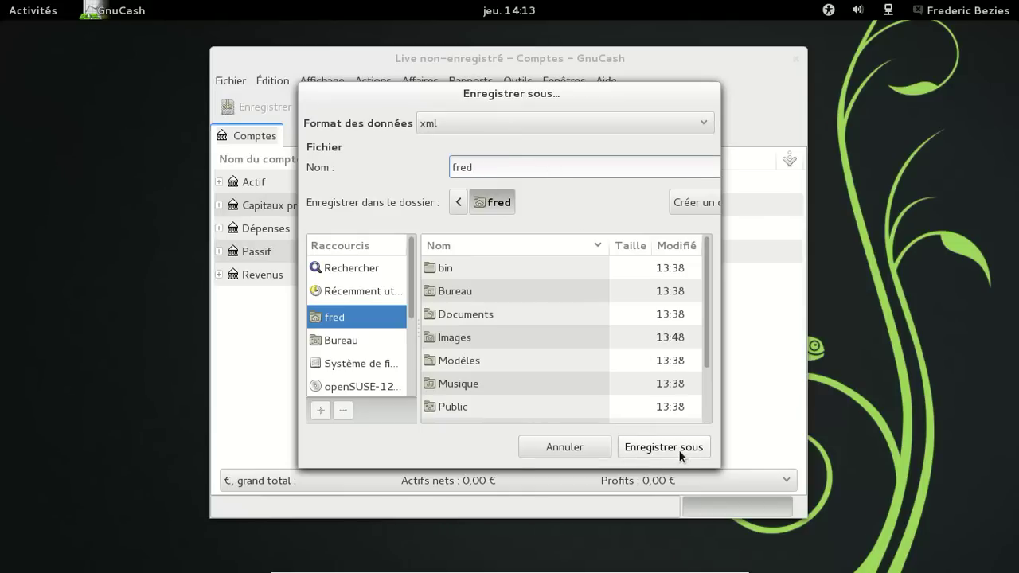
left_click(678, 450)
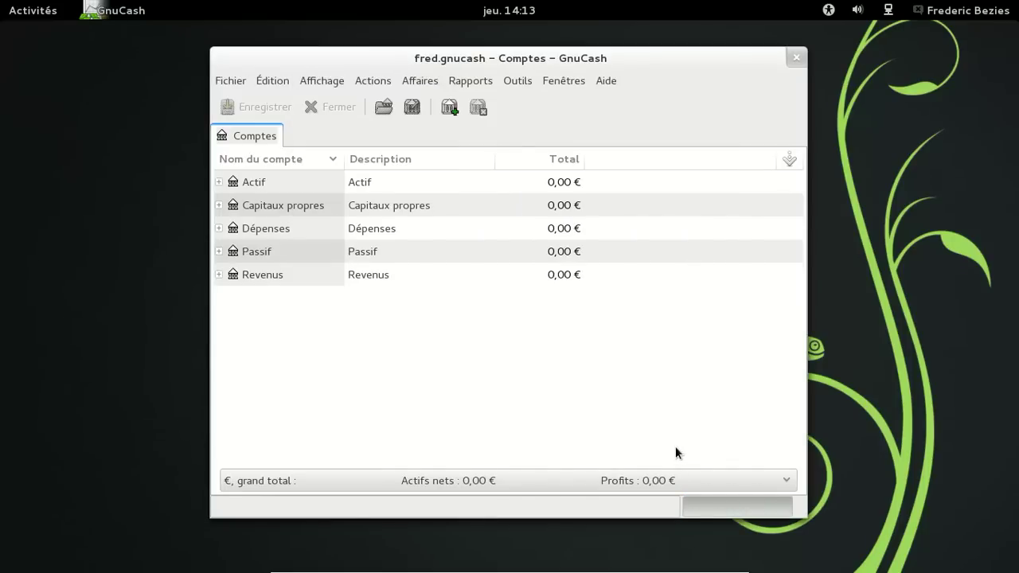
View GnuCash's version information in its About dialog, and close the dialog and GnuCash.
left_click(605, 81)
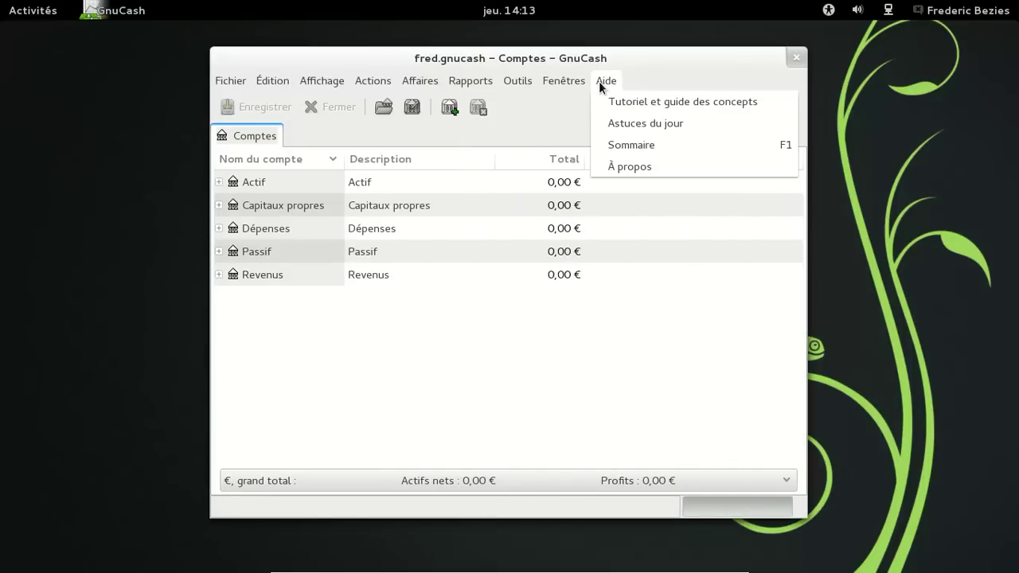
left_click(615, 163)
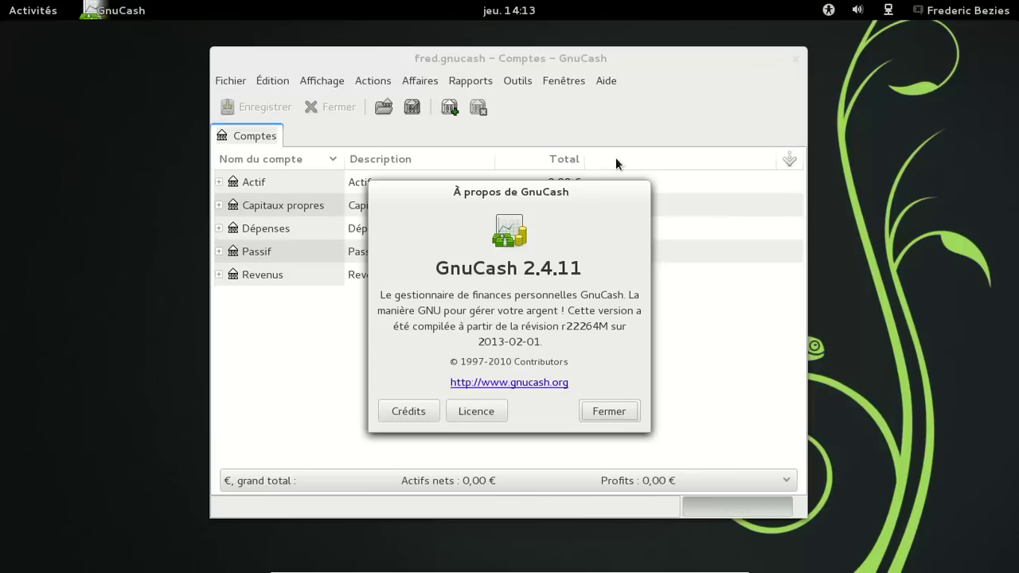
left_click(610, 411)
left_click(792, 57)
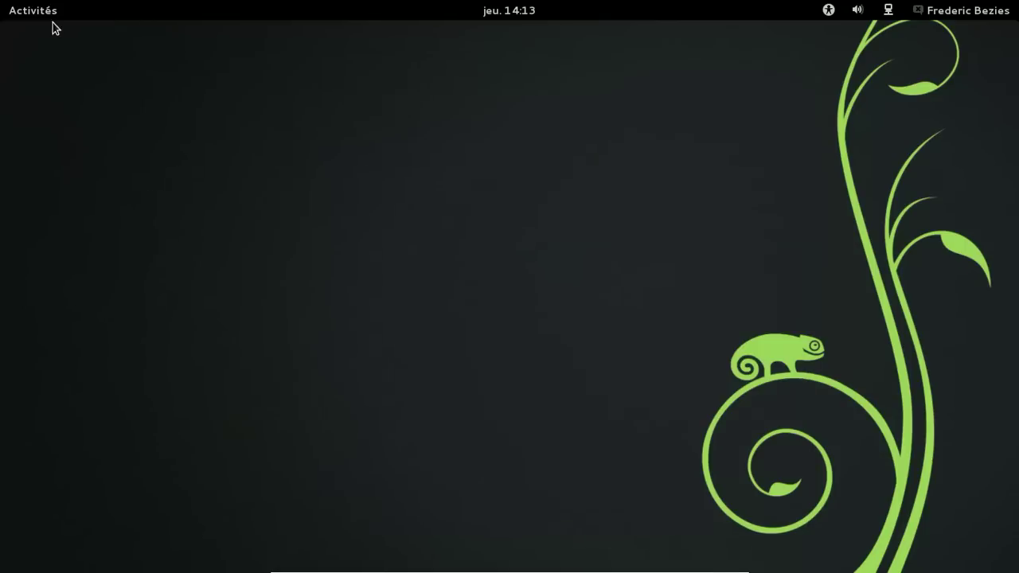
Open the Fichiers file manager, look inside the bin folder, return to the home folder and close the window.
left_click(33, 16)
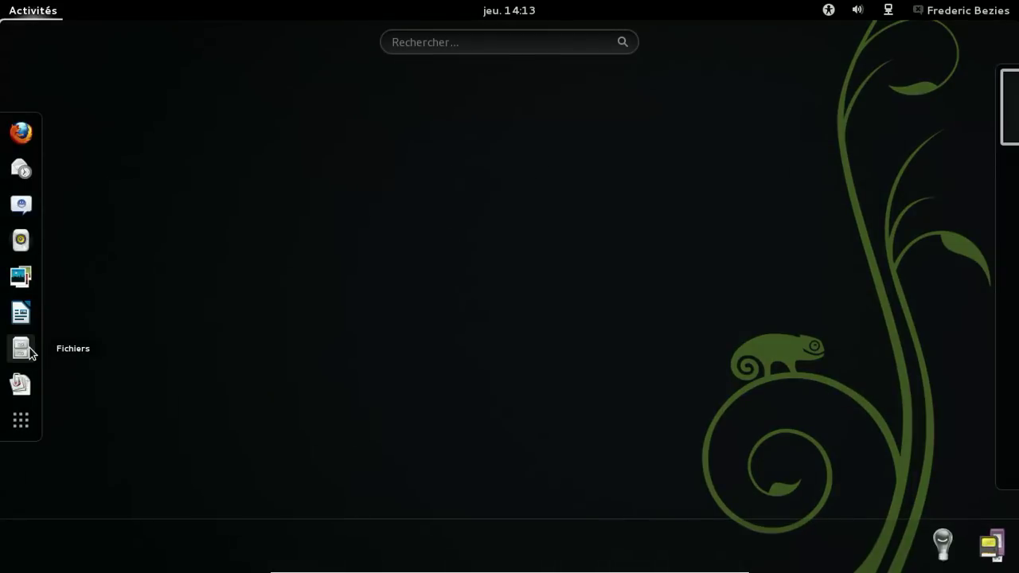
left_click(21, 348)
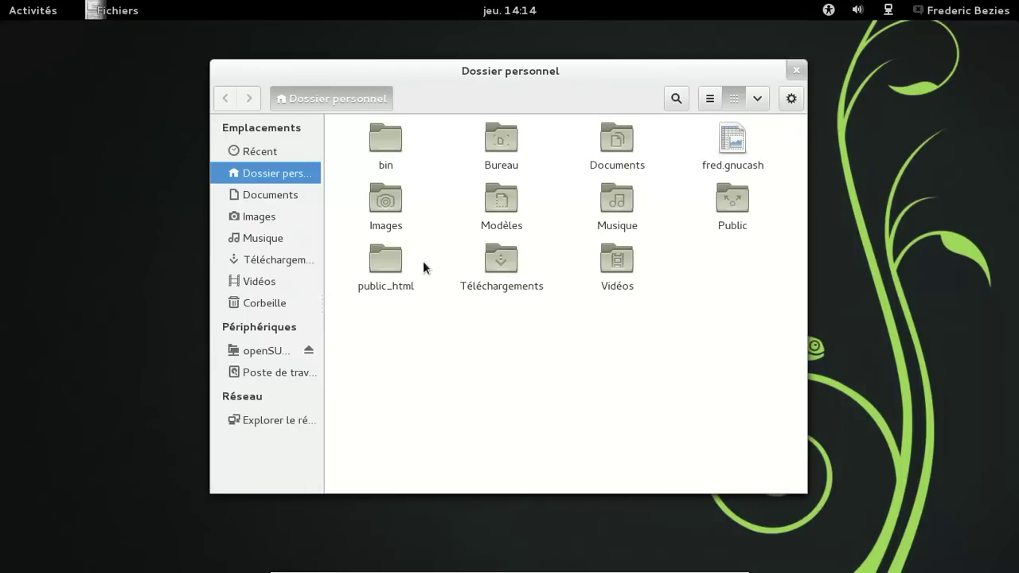
double_click(379, 152)
left_click(359, 98)
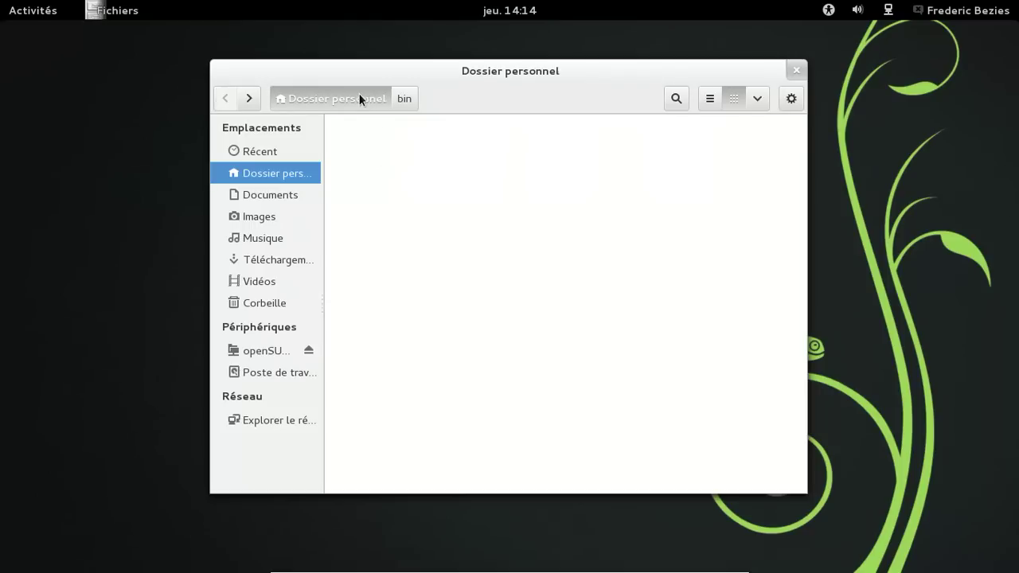
left_click(797, 70)
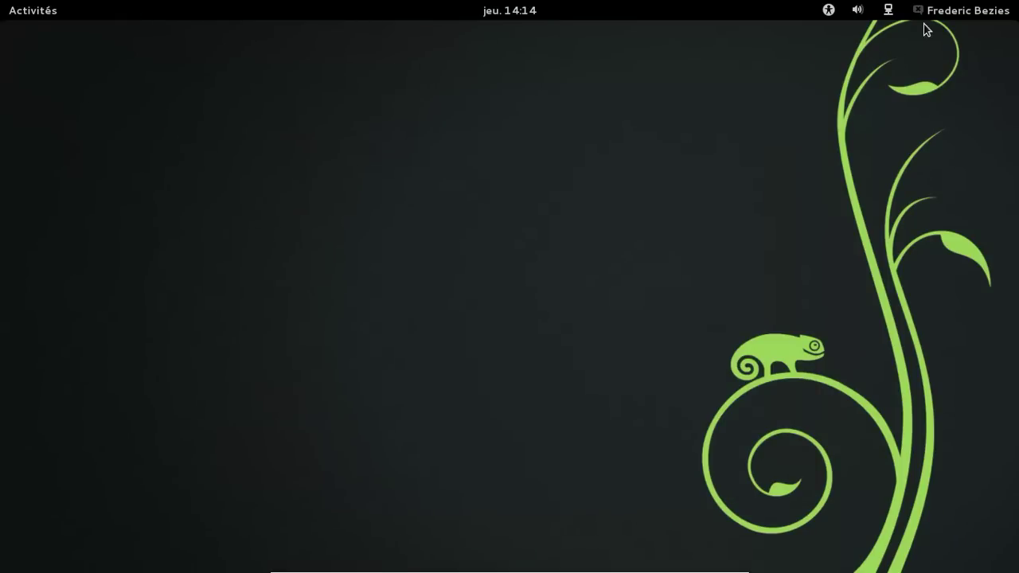
Launch YaST from the full application list and authenticate with the root password.
left_click(35, 17)
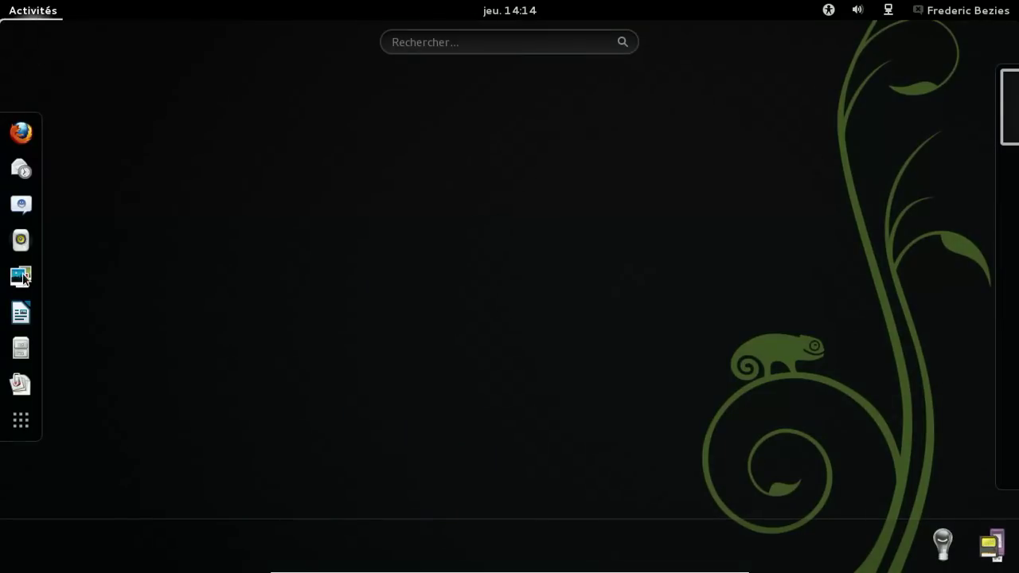
left_click(21, 420)
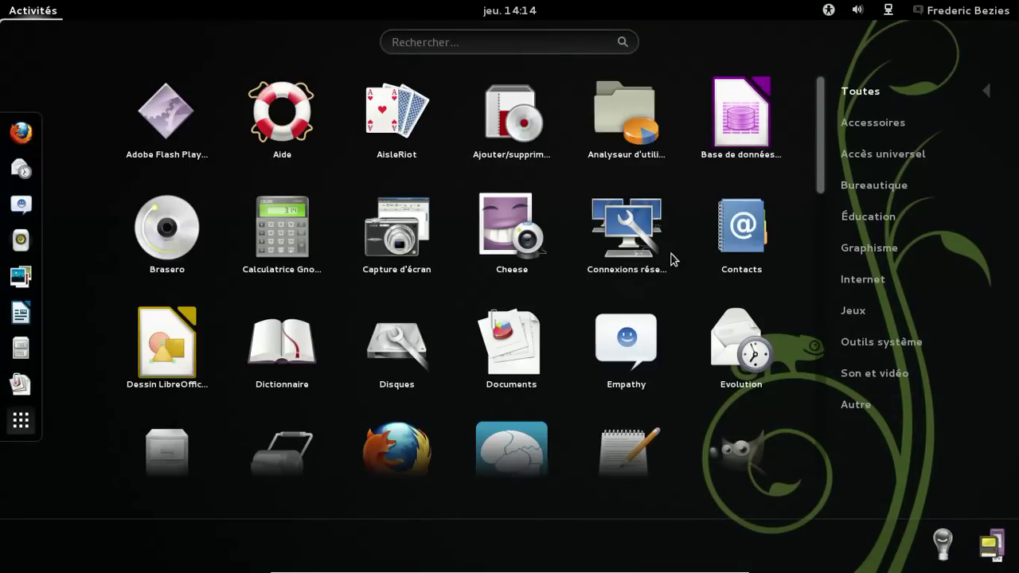
left_click_drag(819, 105, 856, 417)
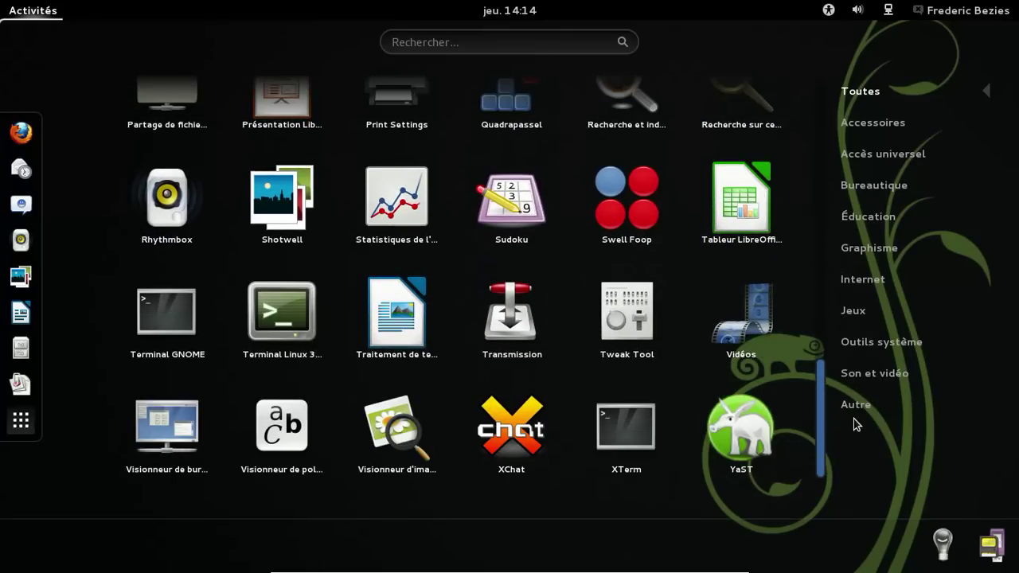
left_click(763, 434)
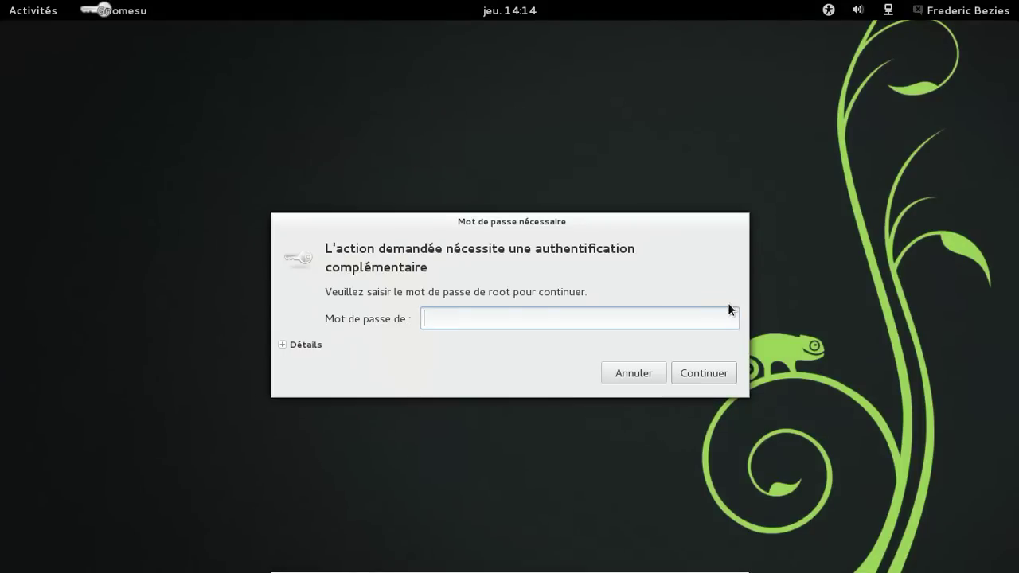
key("Return")
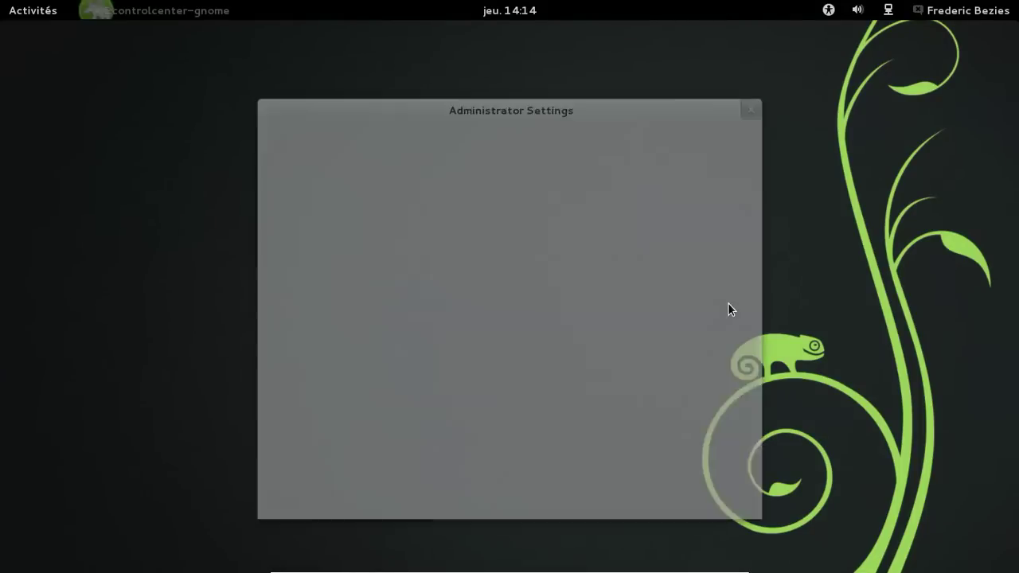
Examine the YaST modules from the software and hardware categories down to the network devices and services.
scroll(720, 219, "down", 1)
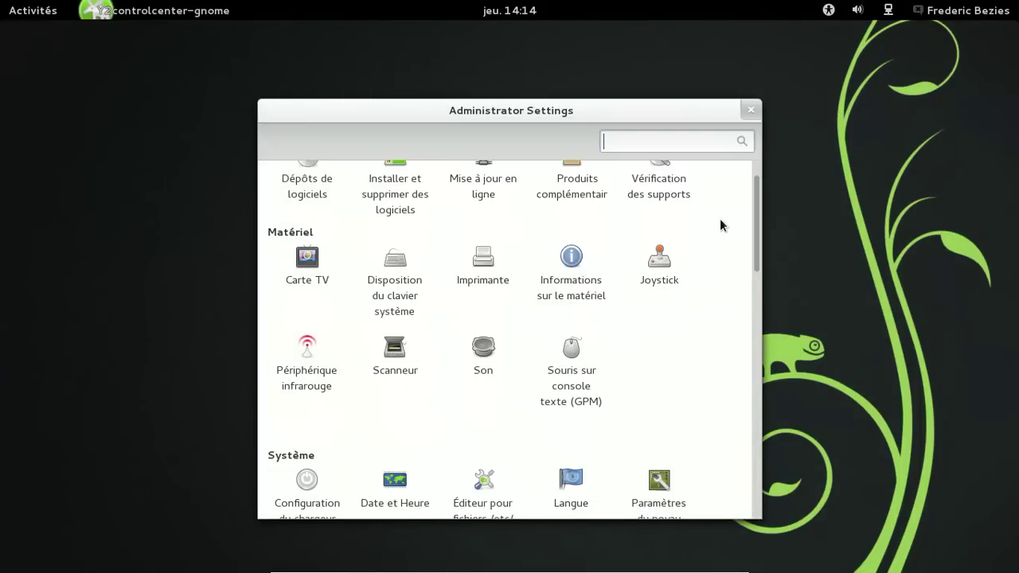
scroll(720, 226, "down", 1)
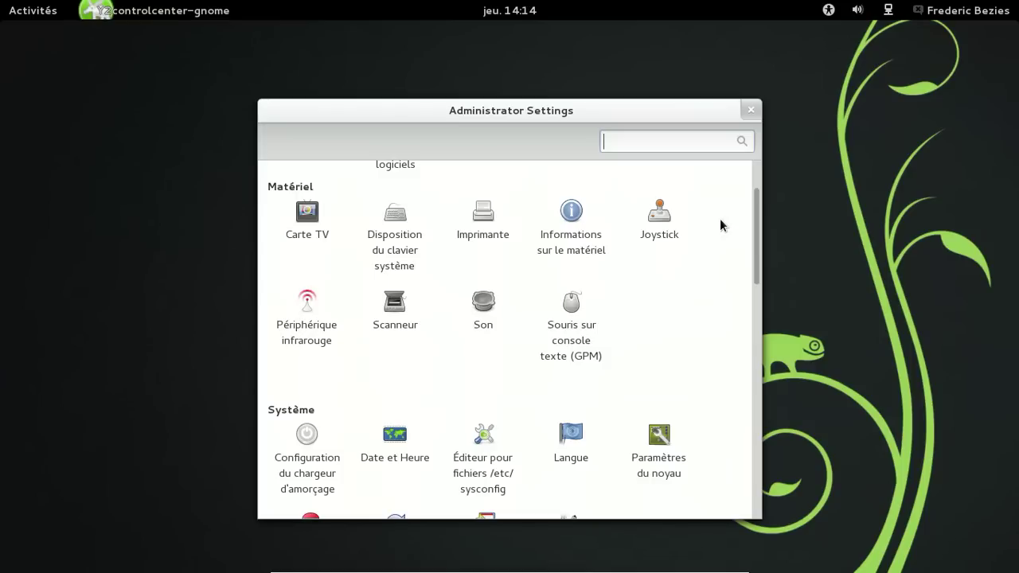
scroll(720, 226, "down", 2)
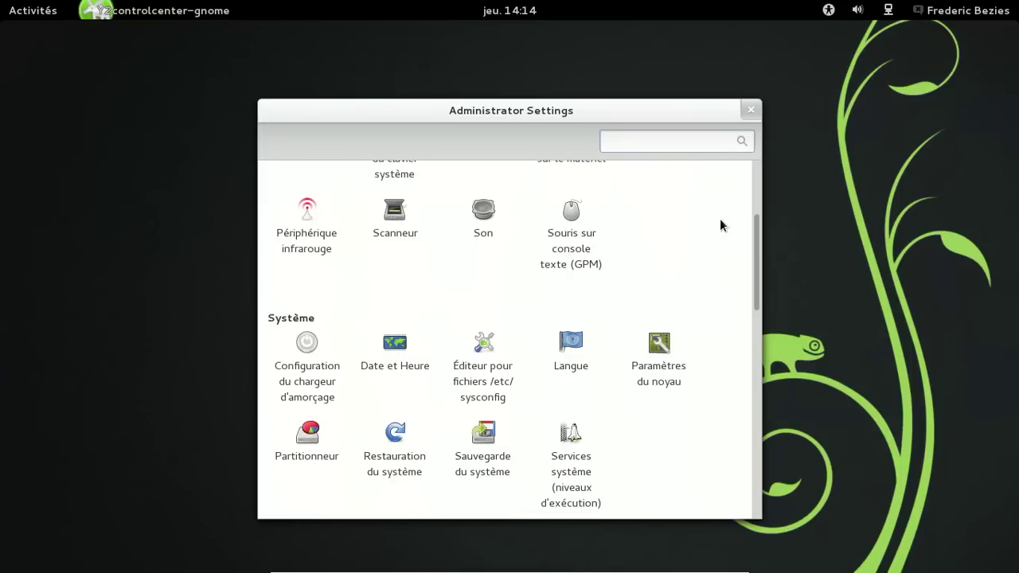
scroll(720, 219, "down", 1)
scroll(720, 219, "down", 1)
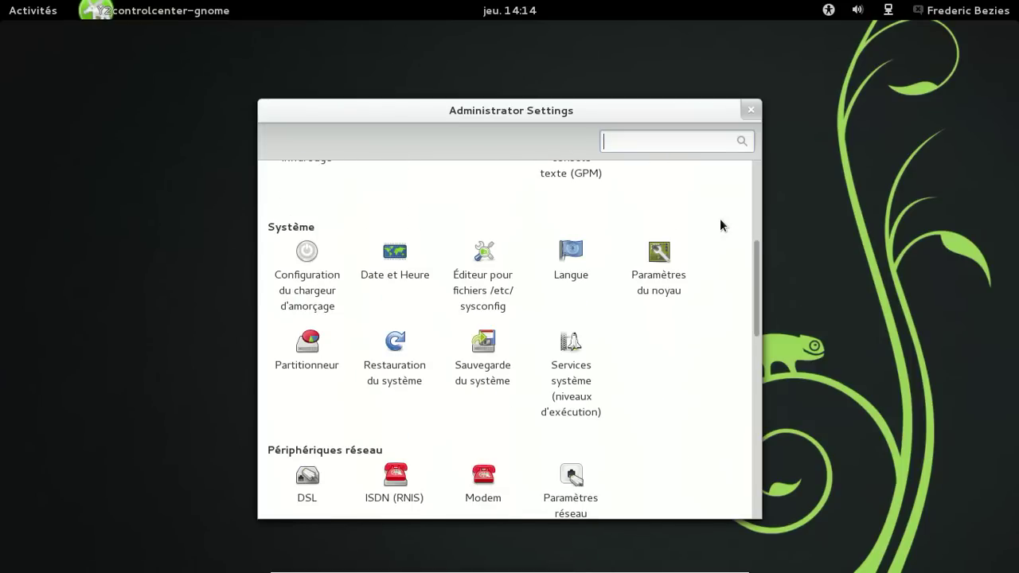
scroll(720, 225, "down", 1)
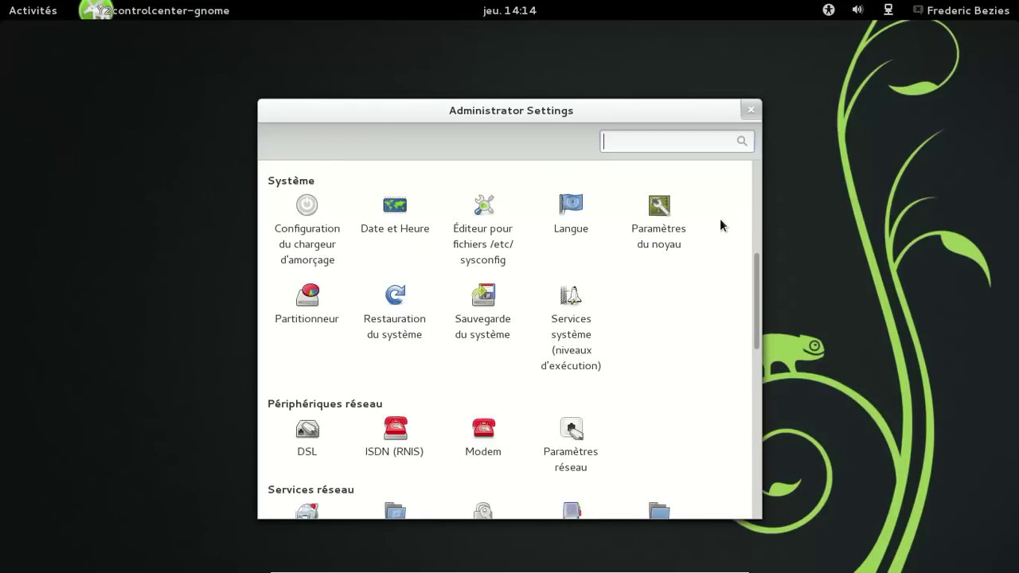
scroll(720, 226, "down", 4)
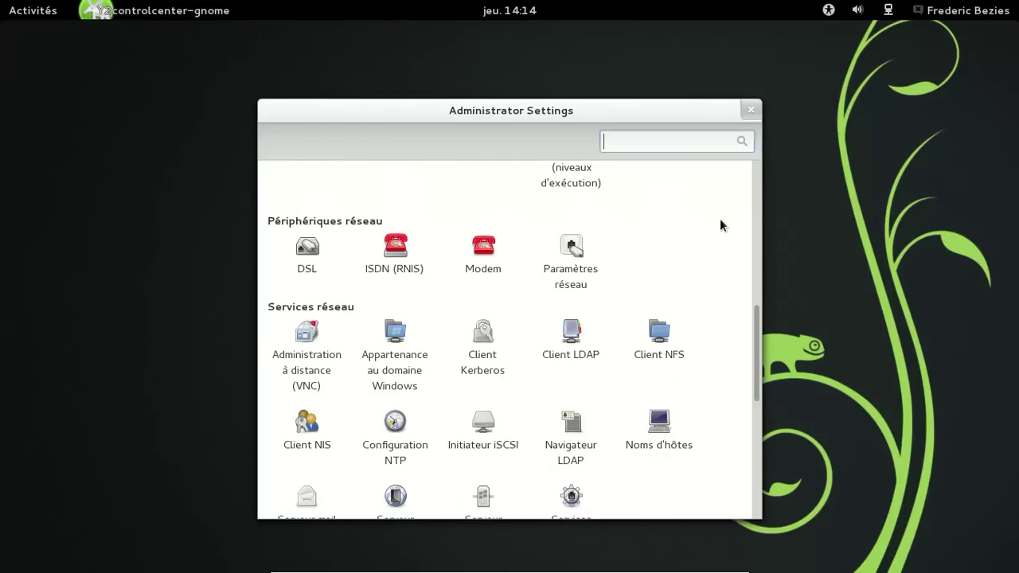
scroll(720, 225, "down", 1)
Open the Paramètres réseau module, dismiss the NetworkManager notice, look through its description, hostname/DNS and routing settings, and close it.
left_click(572, 204)
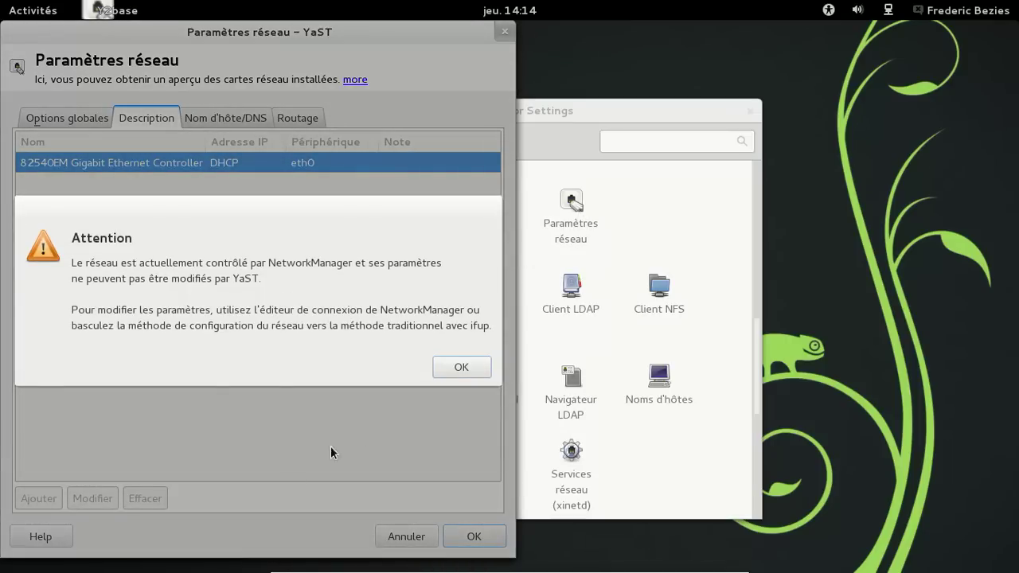
left_click(461, 368)
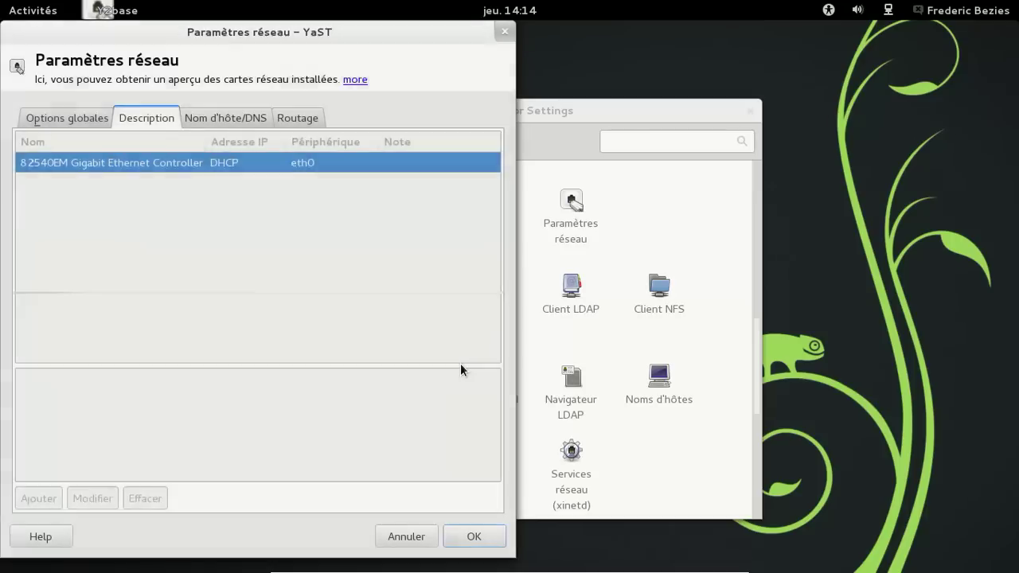
left_click(140, 120)
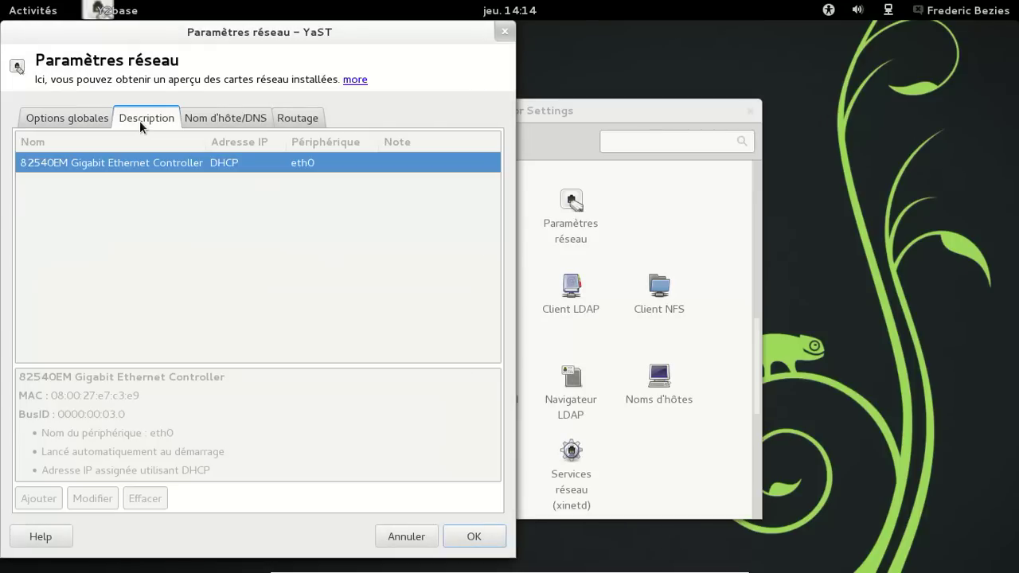
left_click(209, 118)
left_click(280, 120)
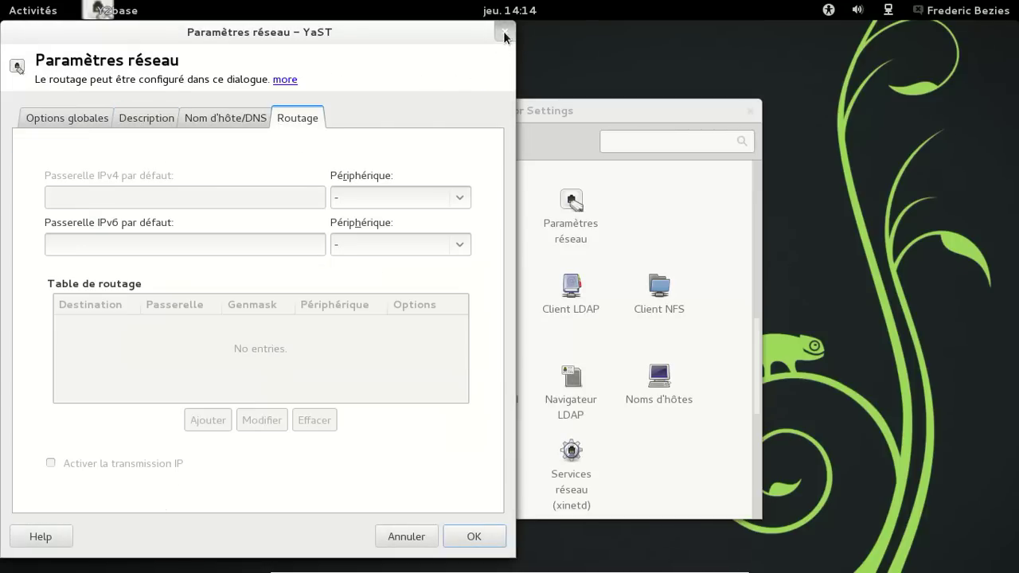
left_click(504, 32)
View the general and security settings of the Configuration NTP module and close it without changes.
scroll(739, 279, "down", 2)
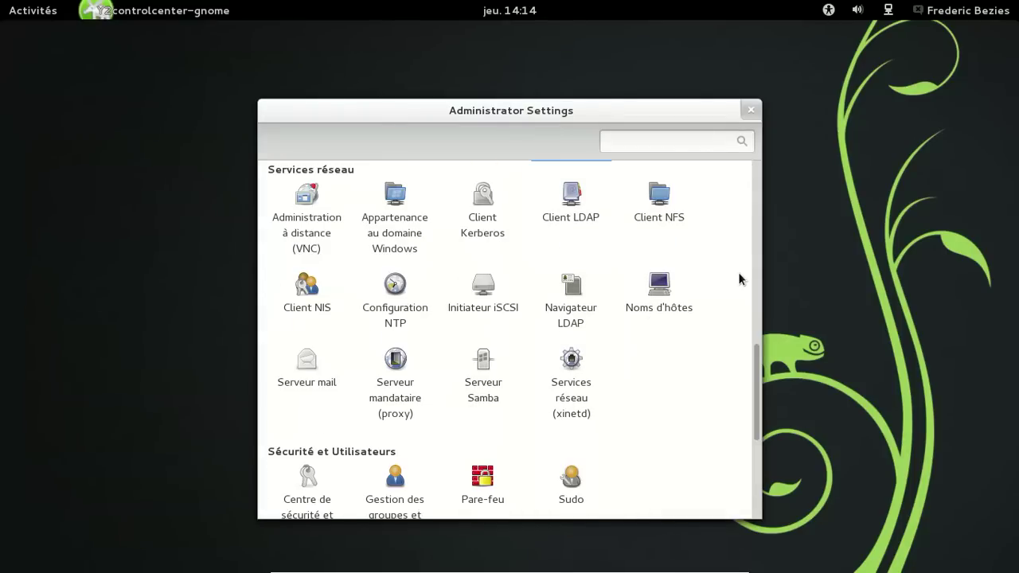
left_click(411, 312)
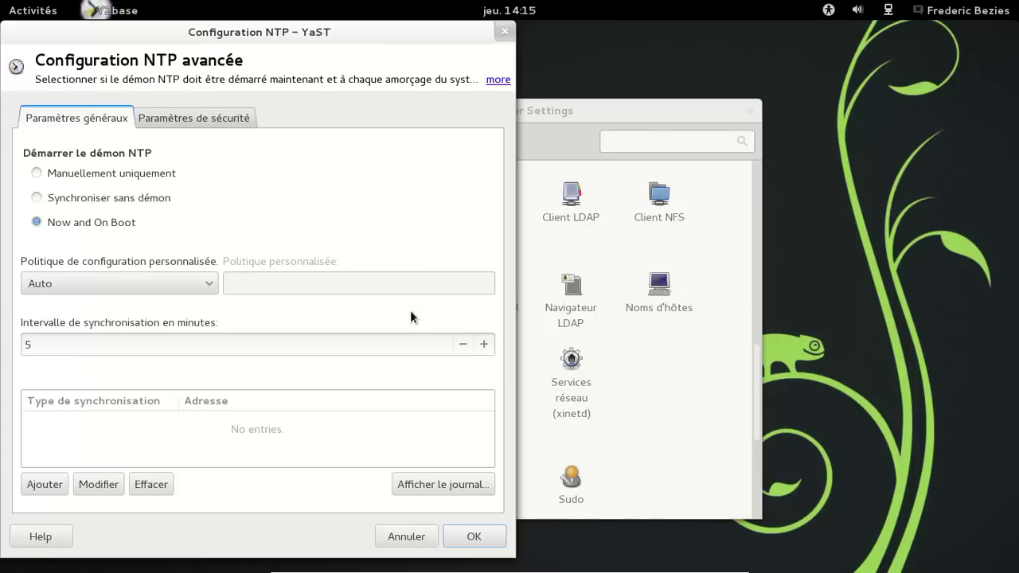
left_click(203, 116)
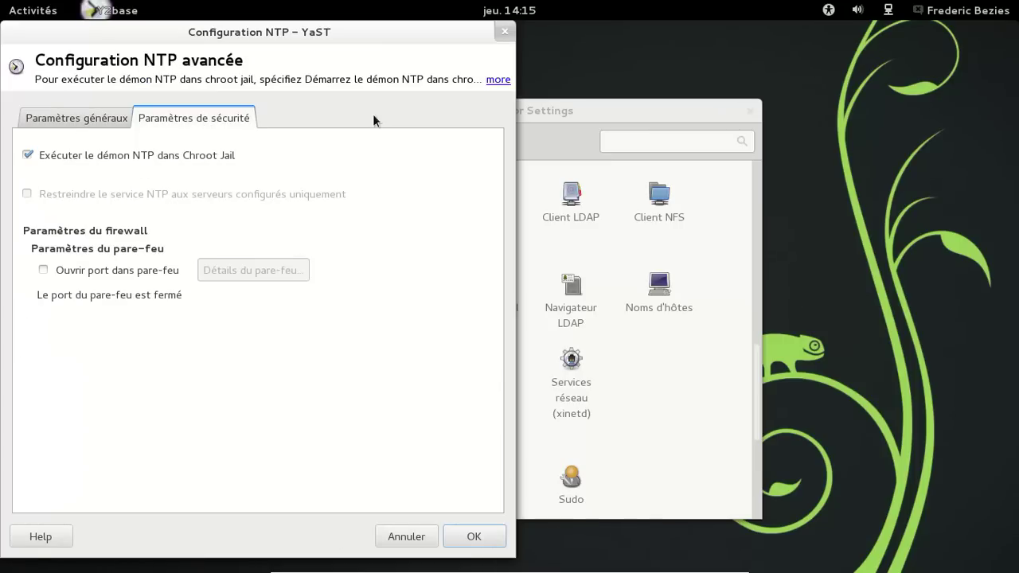
left_click(501, 32)
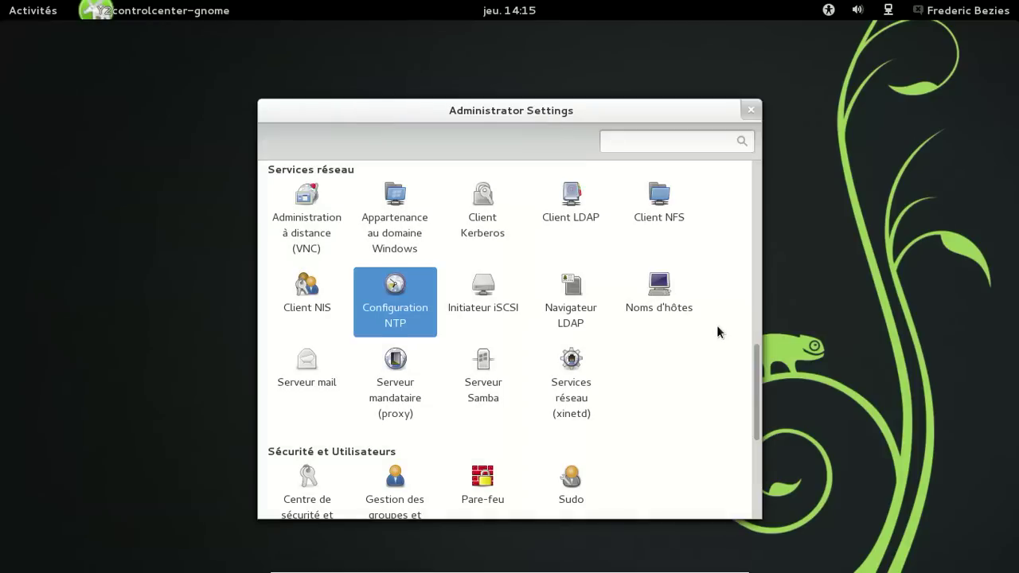
Look over the remaining YaST modules, including security, virtualisation and miscellaneous, return to the start of the list and close YaST.
scroll(716, 325, "down", 1)
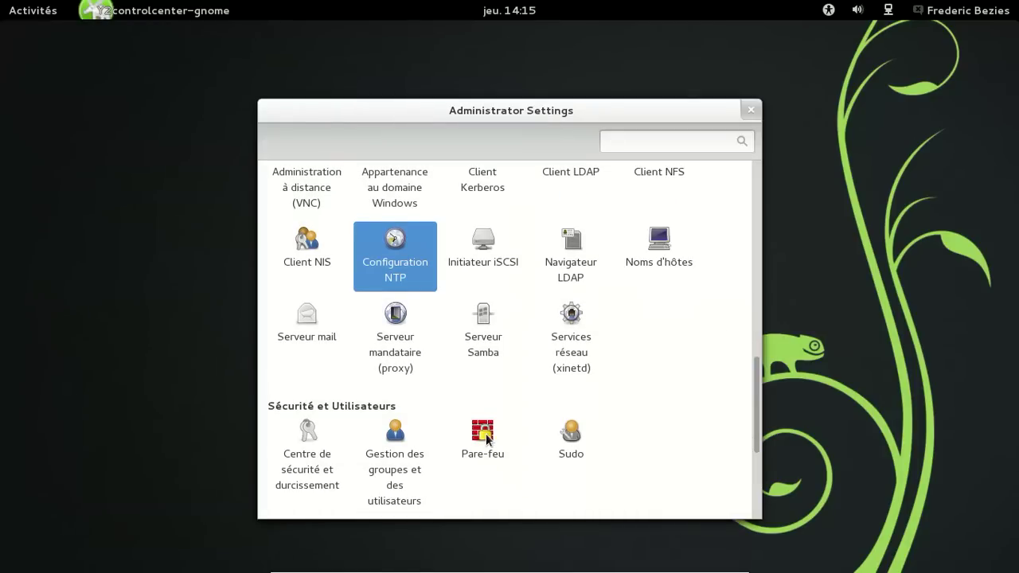
scroll(583, 386, "down", 4)
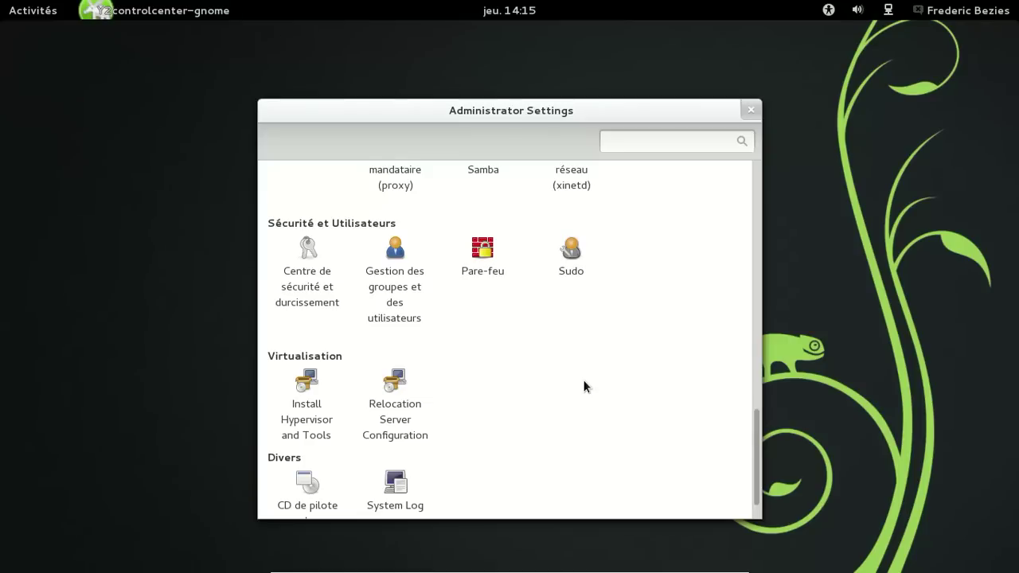
scroll(584, 386, "down", 1)
scroll(583, 386, "up", 10)
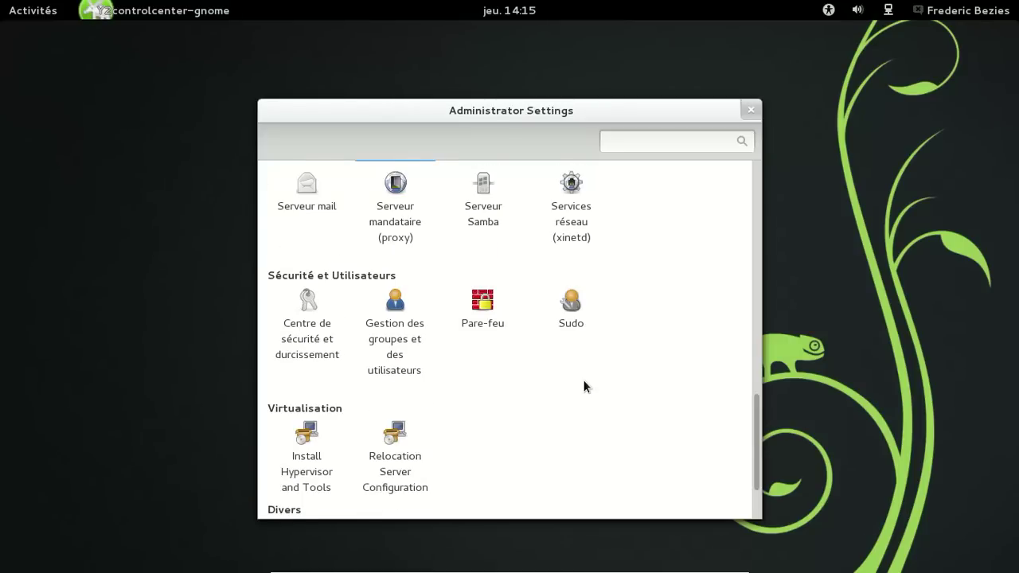
scroll(584, 386, "down", 2)
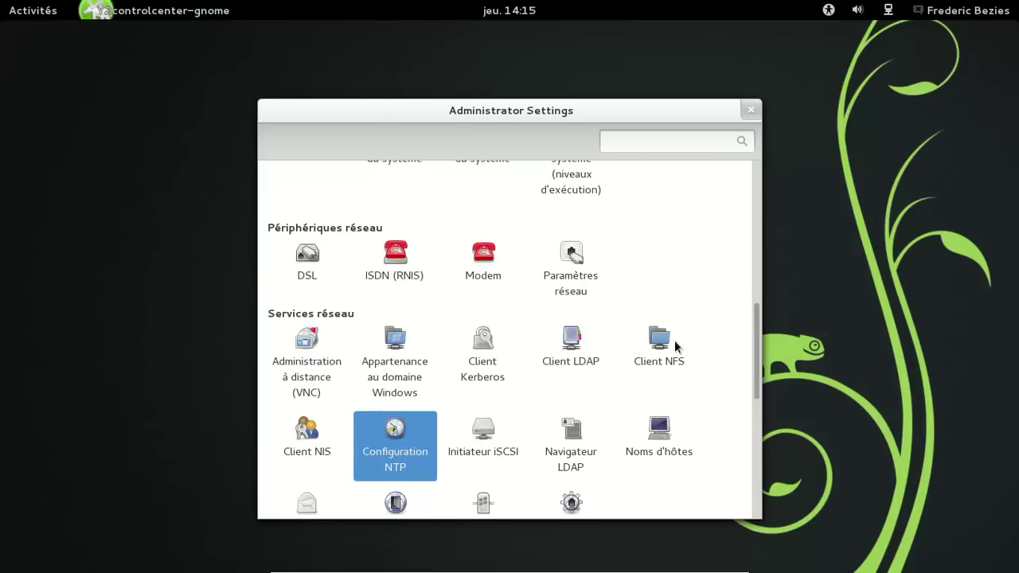
scroll(709, 308, "up", 10)
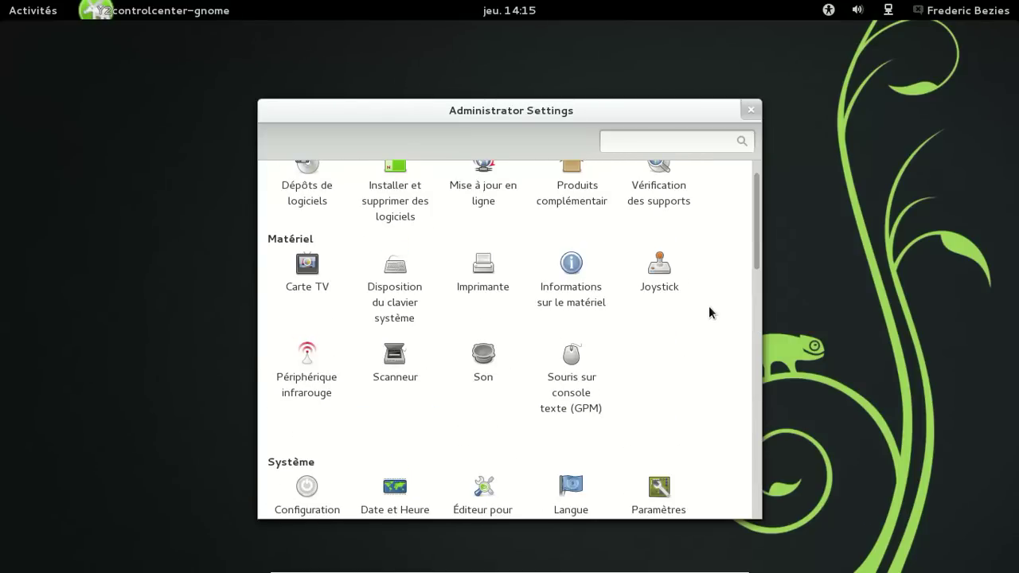
scroll(719, 266, "up", 1)
left_click(750, 110)
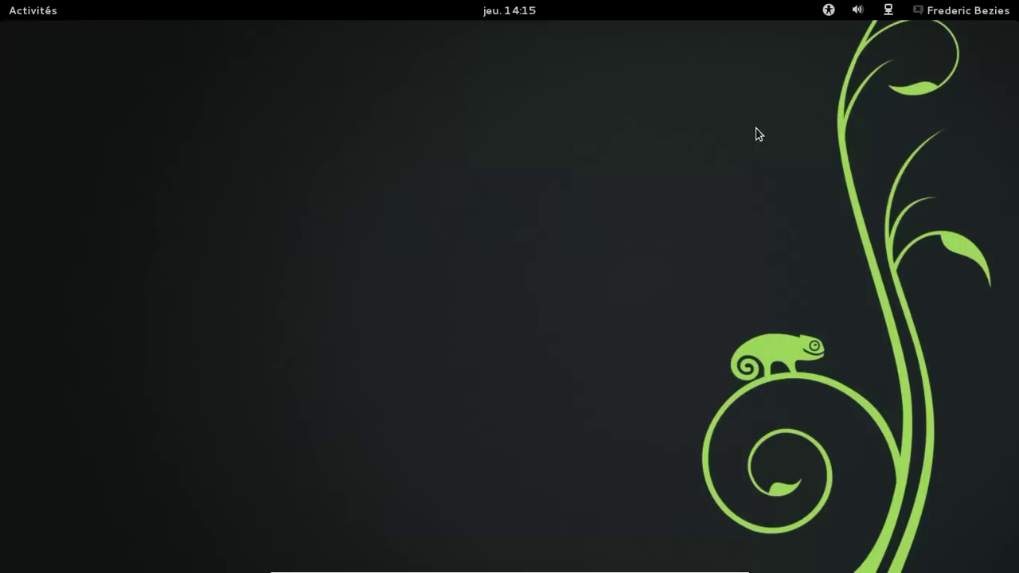
Open the Imprimantes section of the GNOME system settings and unlock it with the administrator password.
left_click(973, 16)
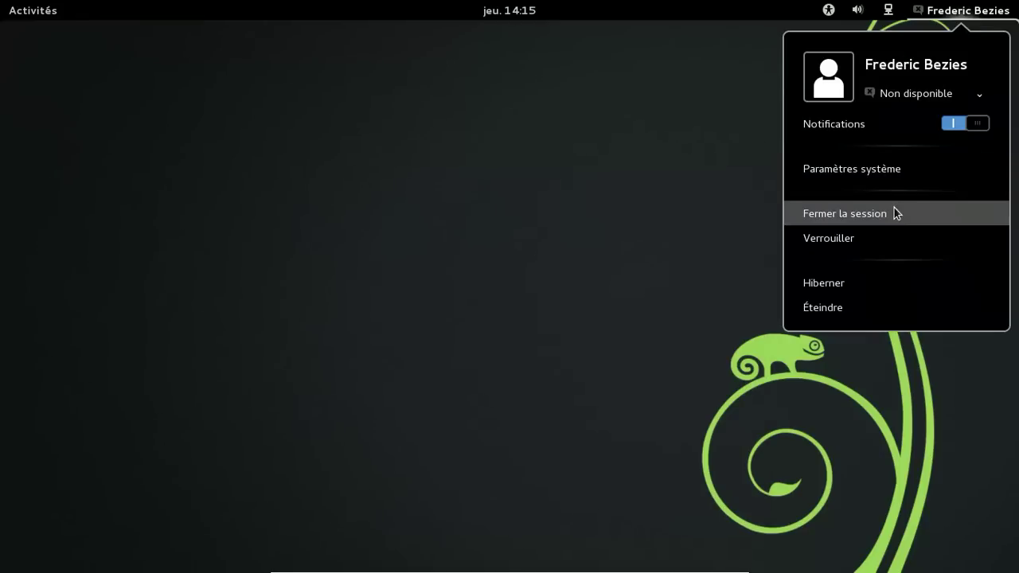
left_click(847, 169)
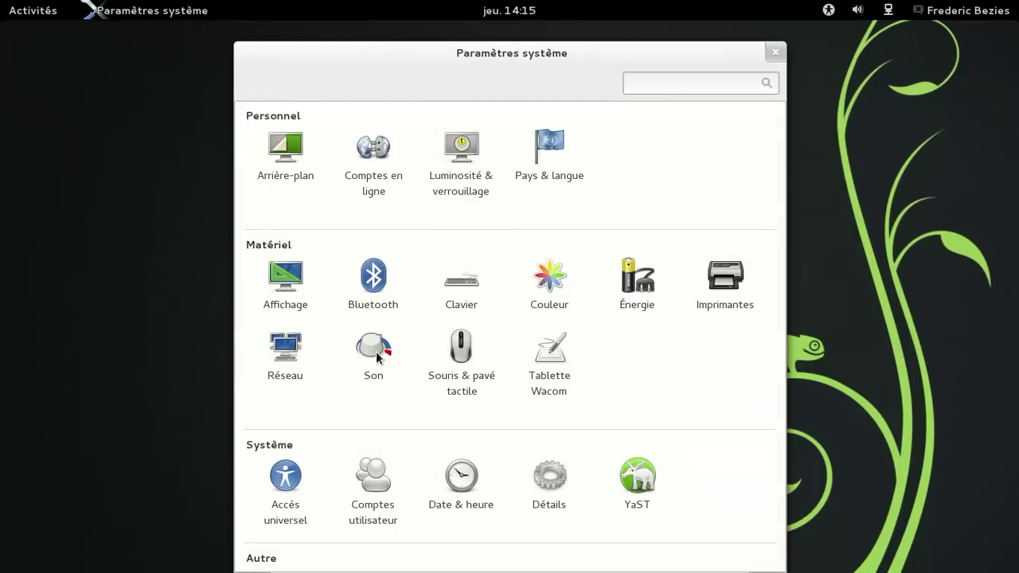
left_click(716, 284)
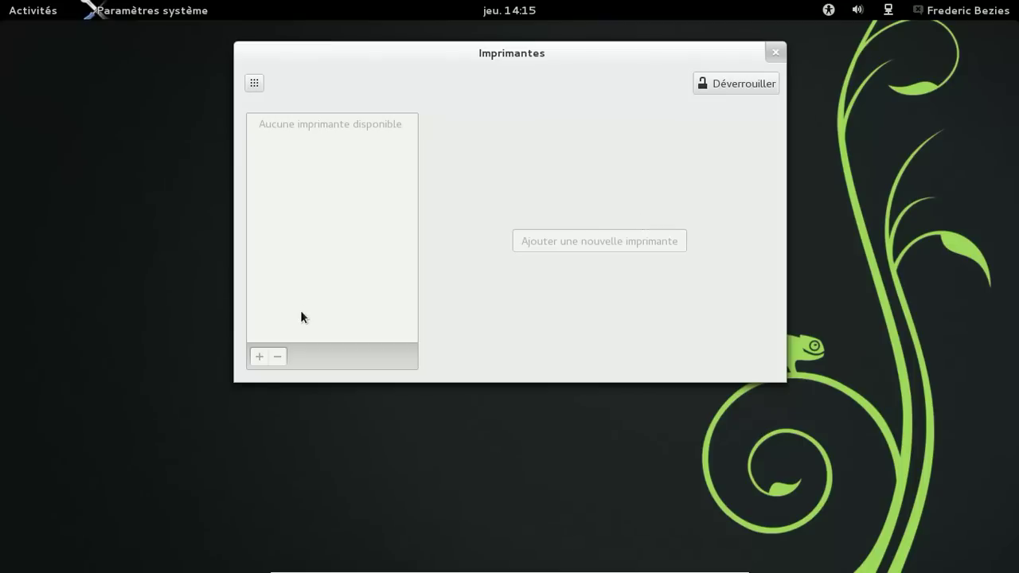
left_click(703, 80)
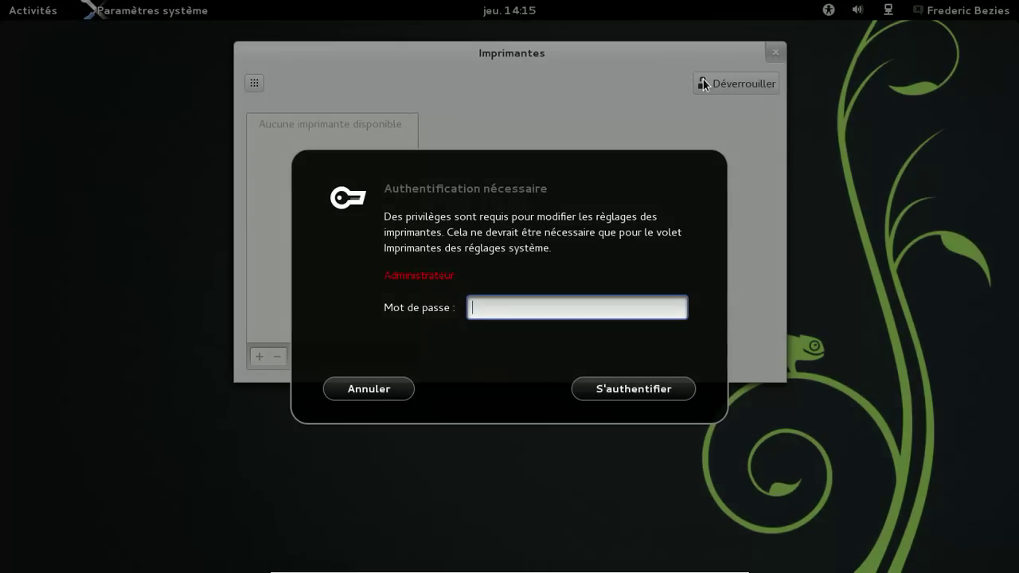
type("•••")
key("Return")
View the dialog for adding a new printer, cancel it and close the printer settings.
left_click(574, 244)
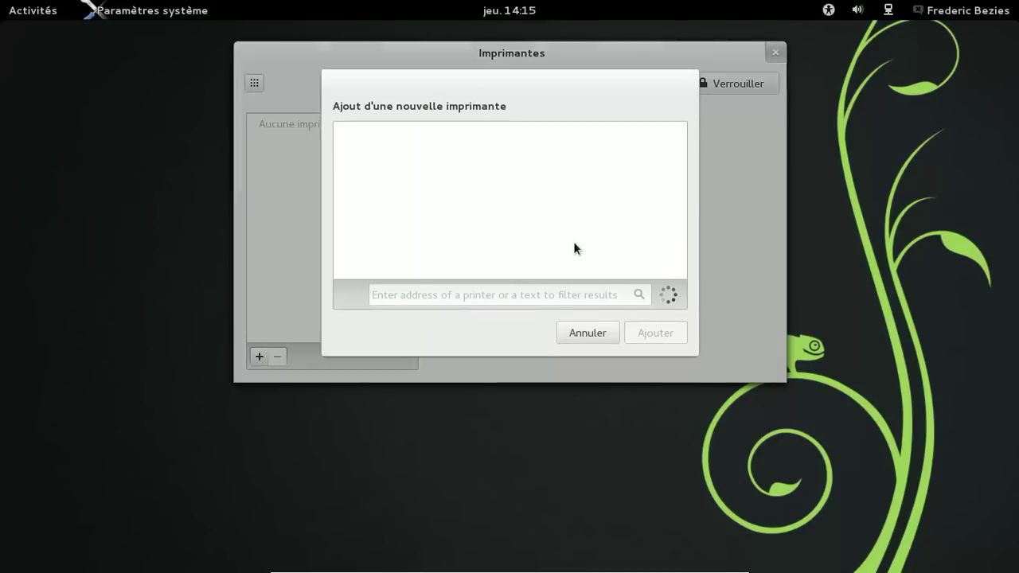
left_click(604, 335)
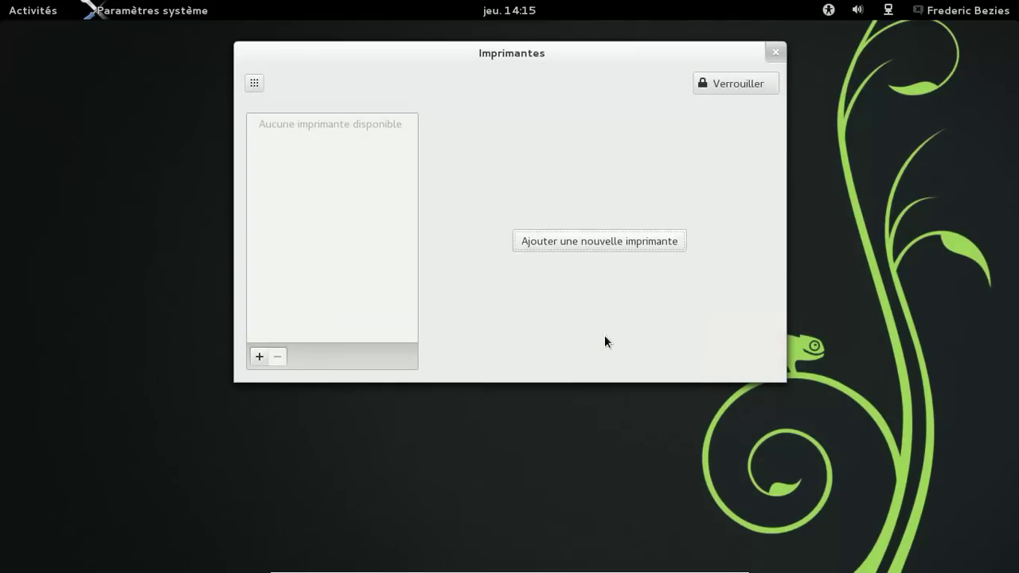
left_click(774, 51)
left_click(995, 12)
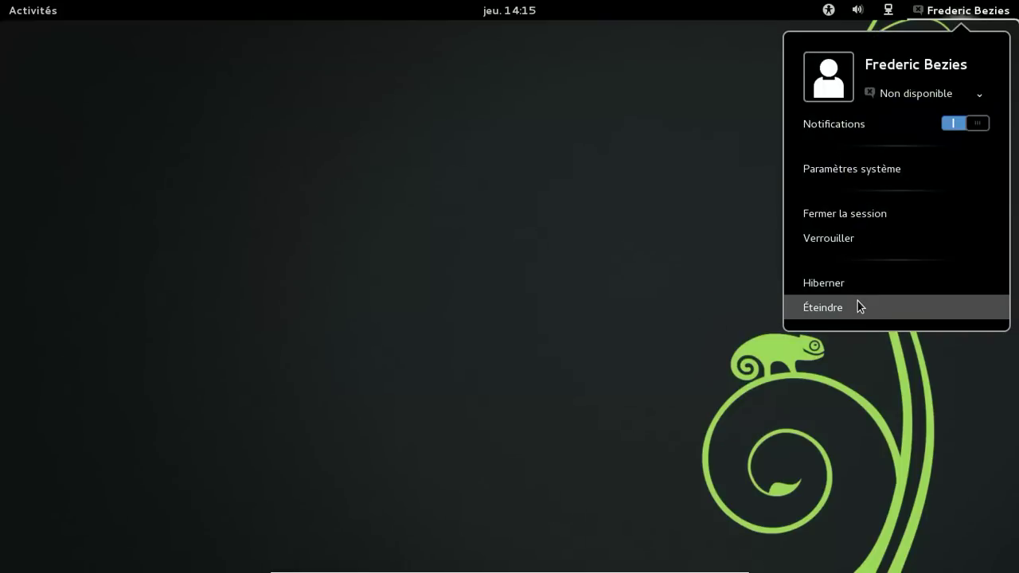
left_click(617, 303)
Search for "yast" in the activities overview, launch the YaST application and authenticate with the root password.
left_click(41, 10)
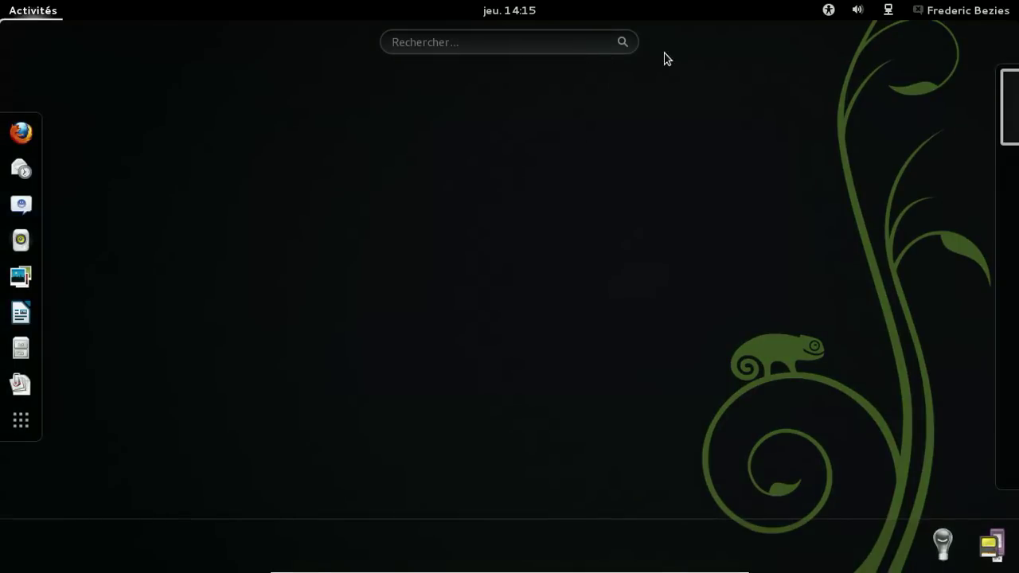
left_click(585, 48)
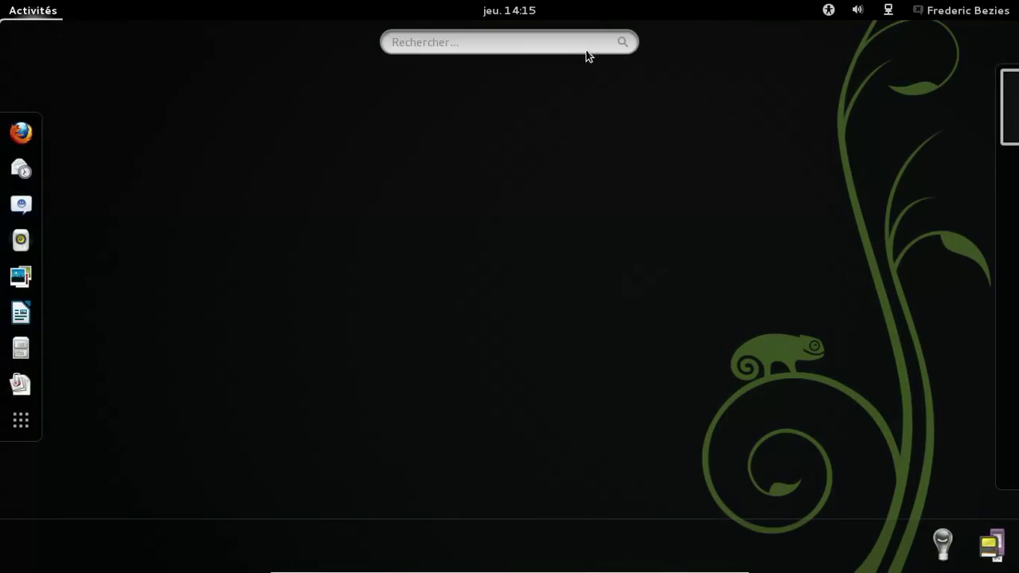
type("yast")
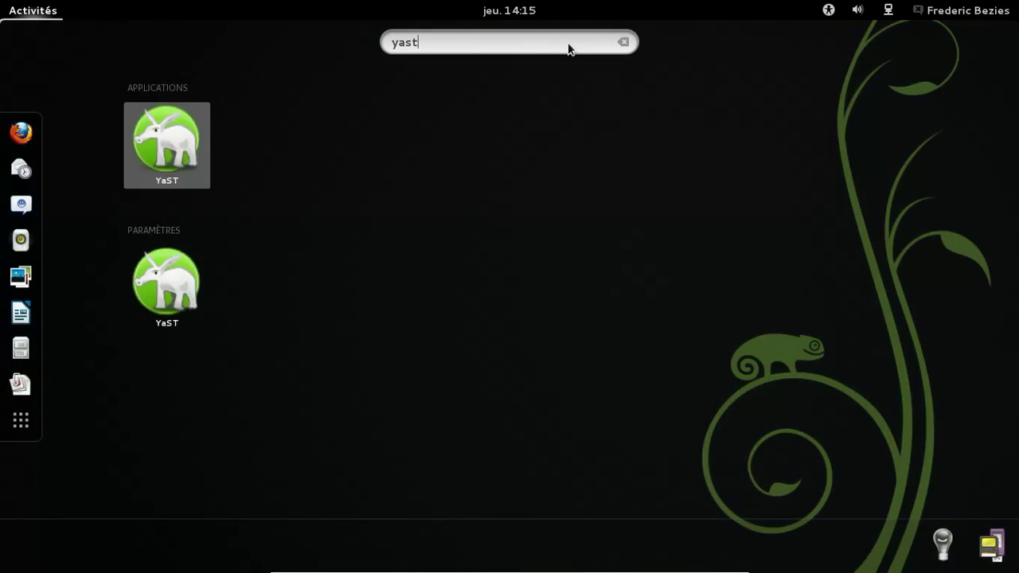
left_click(191, 141)
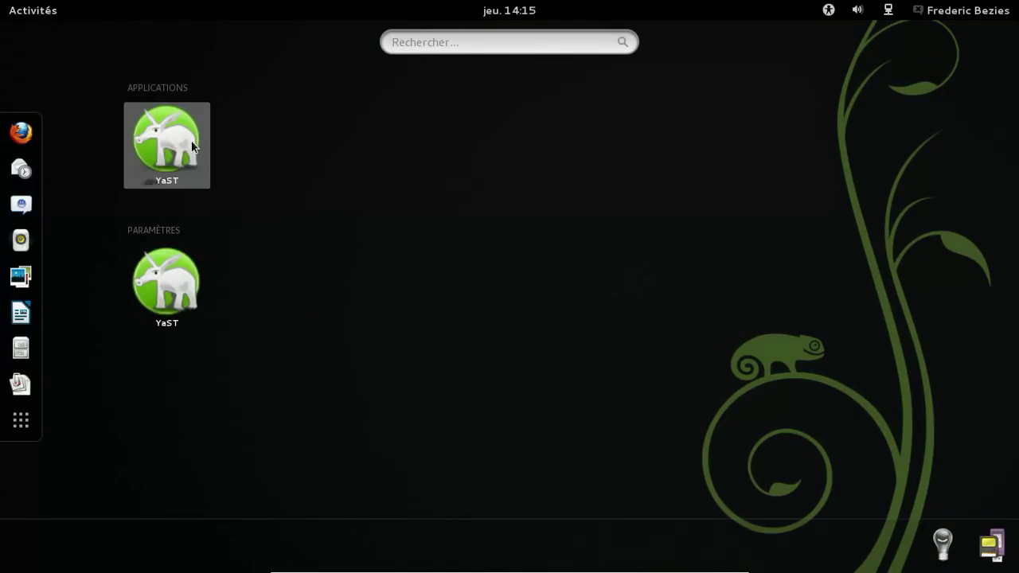
type("*********")
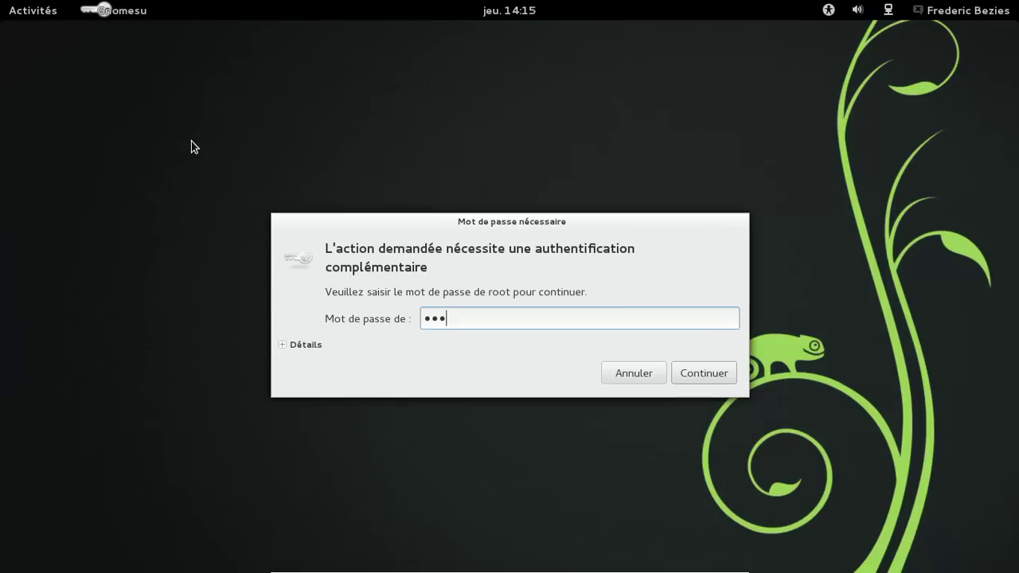
key("Return")
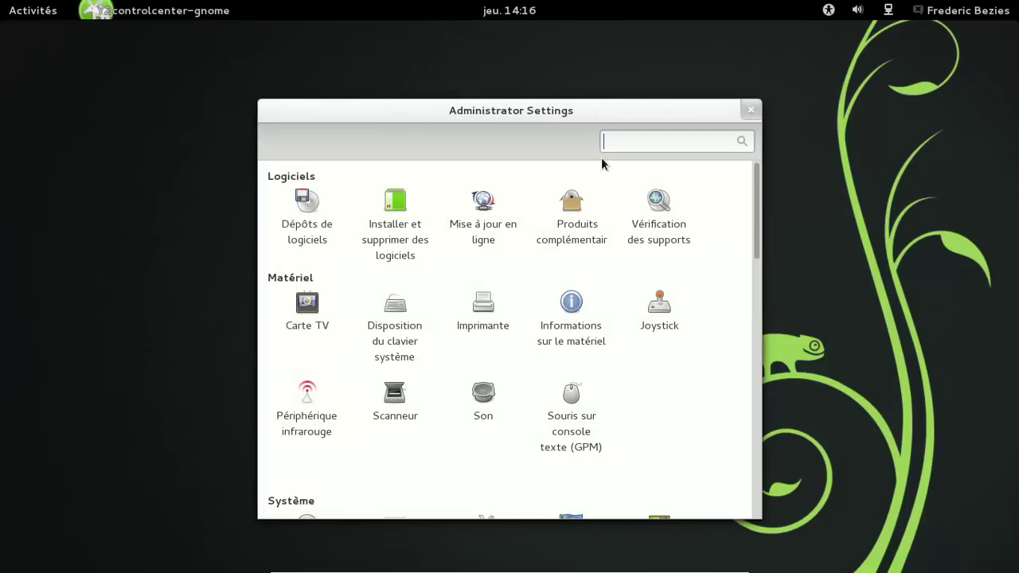
Open the YaST software manager, search for "vlc" and mark the vlc package for installation.
left_click(397, 222)
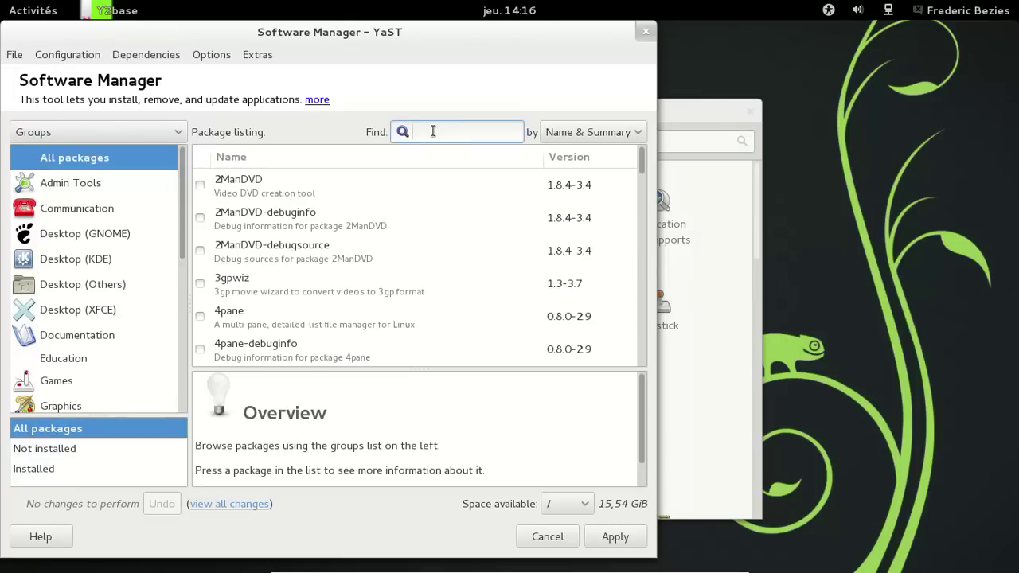
type("vlc")
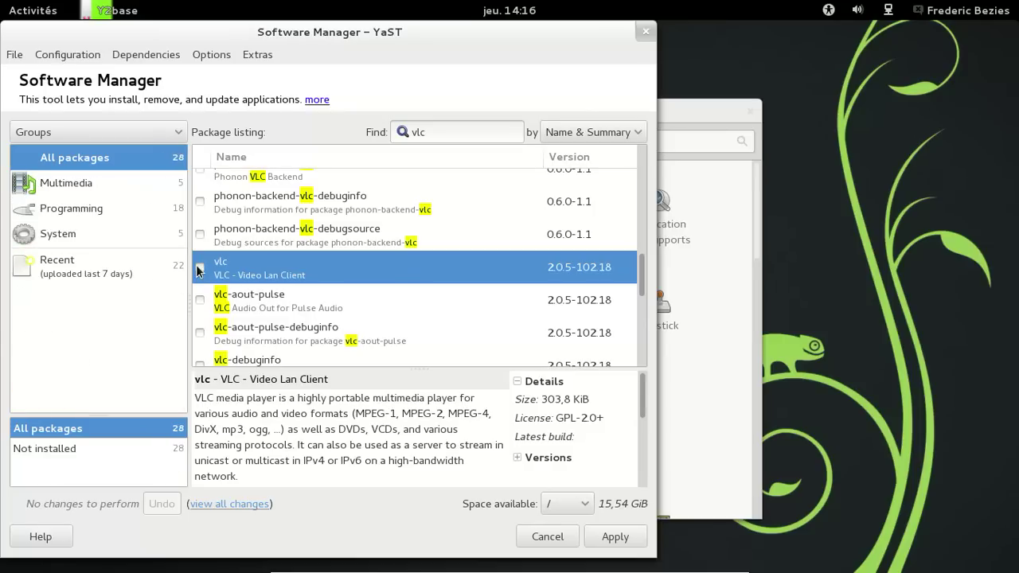
left_click(200, 267)
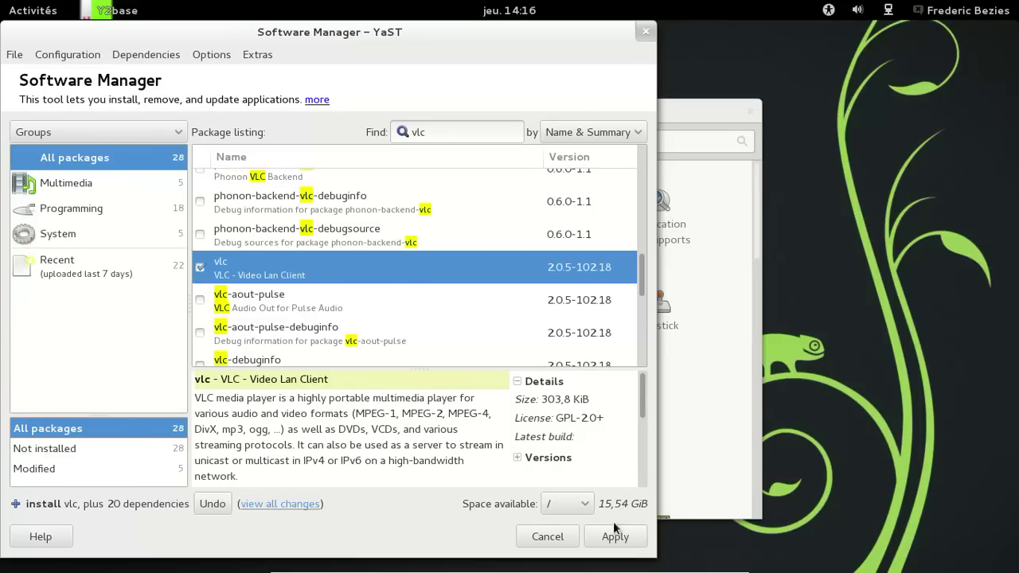
scroll(549, 302, "down", 5)
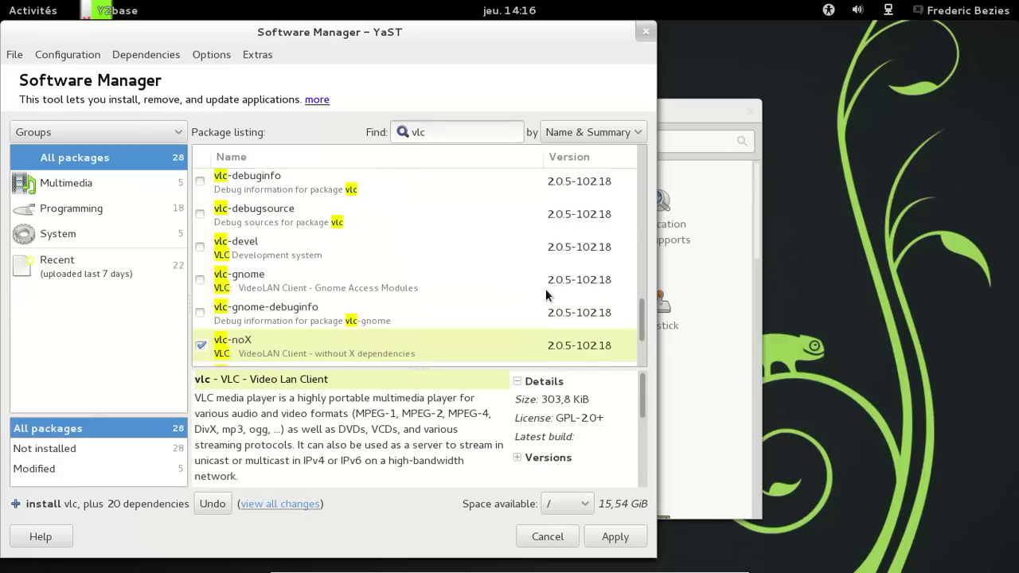
Apply the package changes, review the dependencies in the summary, confirm the installation and close the administrator settings.
left_click(615, 537)
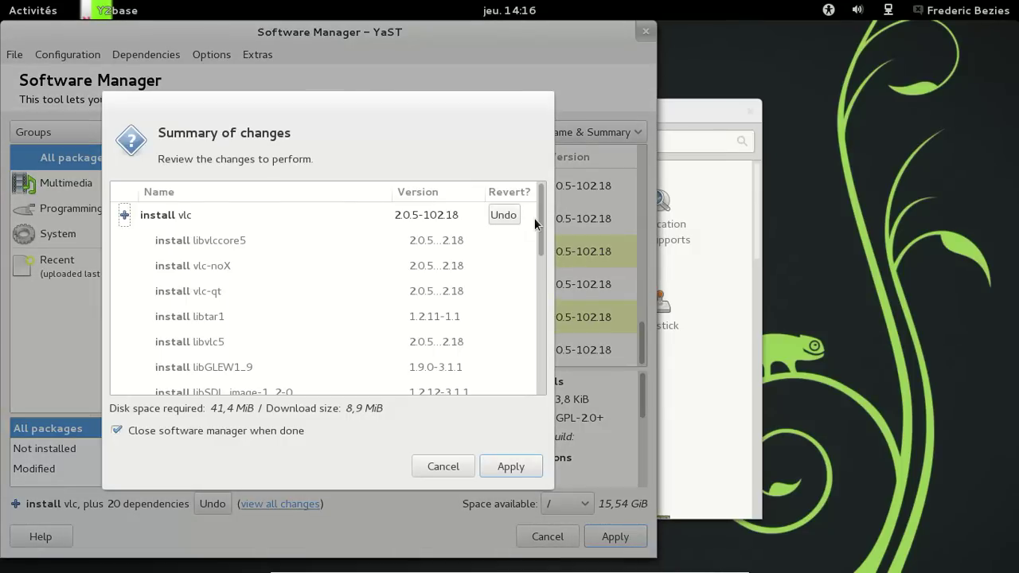
left_click_drag(540, 214, 542, 359)
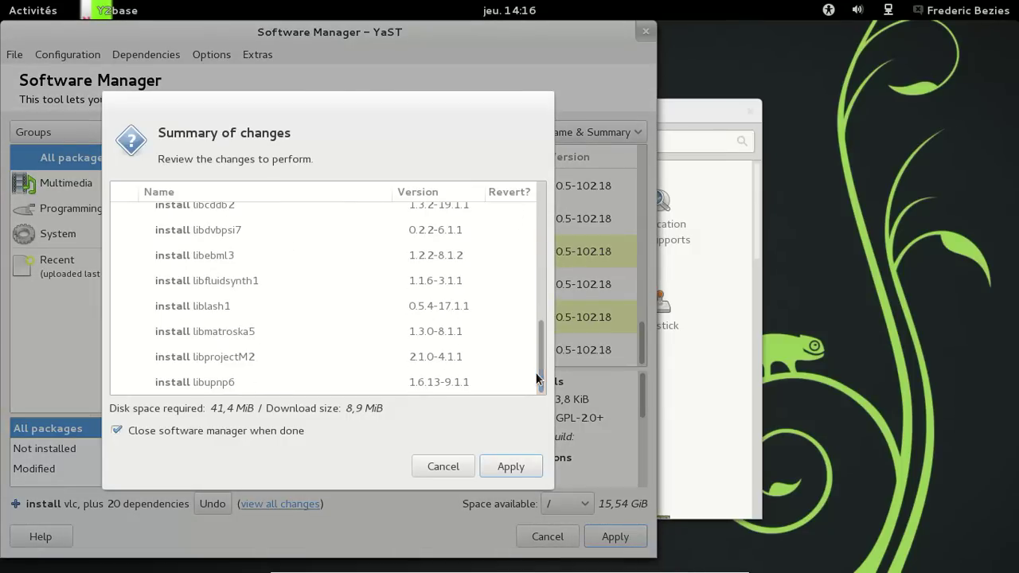
left_click(508, 466)
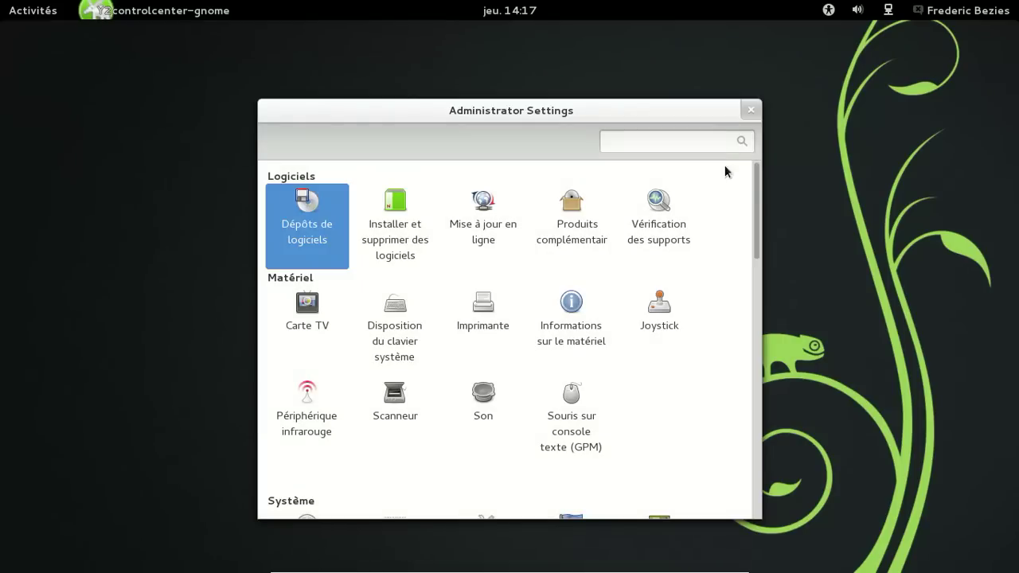
left_click(752, 110)
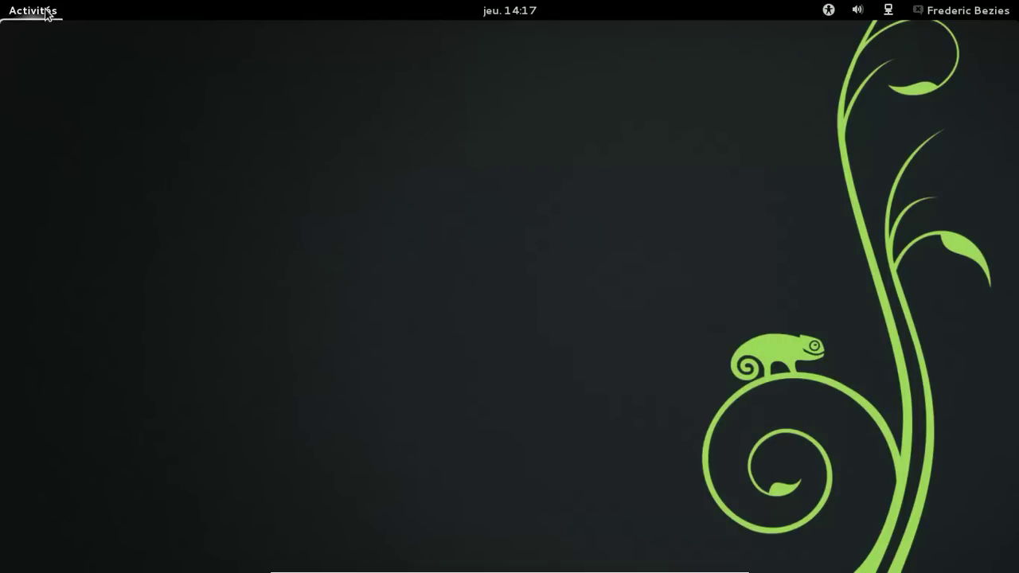
Search for "vlc" in the activities overview, launch it and accept the privacy and network policy with media information download allowed.
left_click(46, 13)
type("vlc")
key("Return")
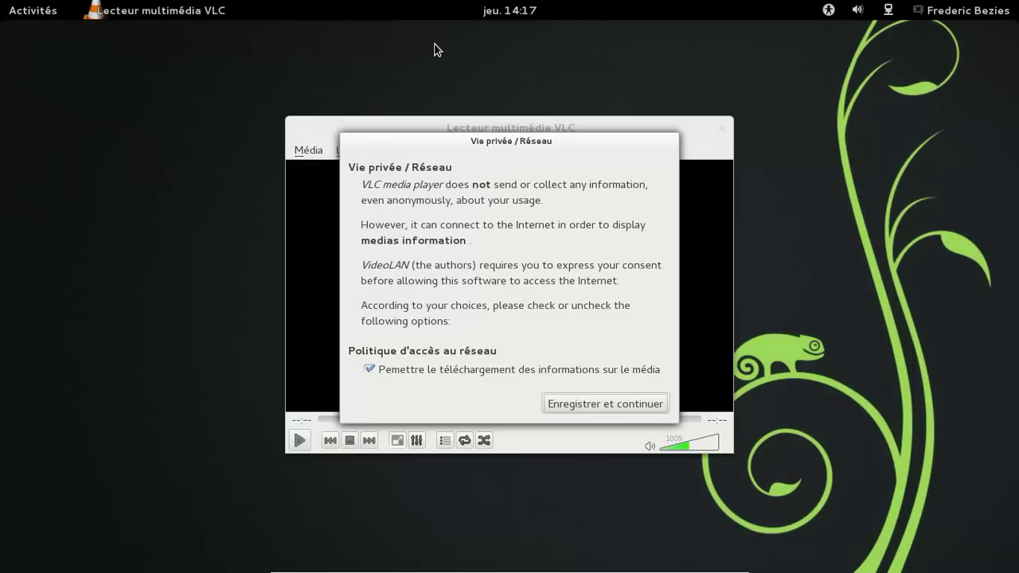
left_click(605, 404)
View the À propos information of VLC, close it and quit the media player.
left_click(553, 151)
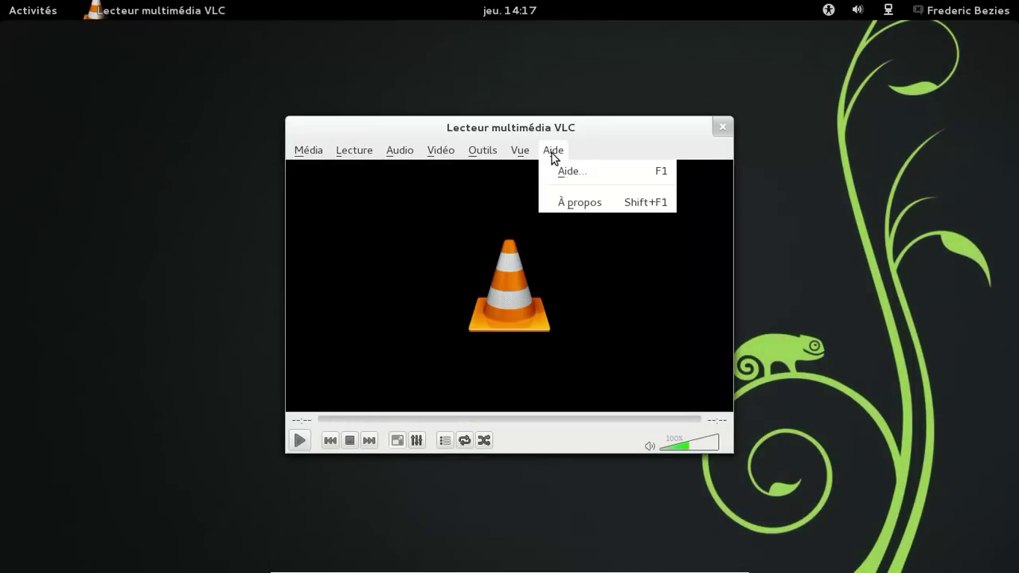
left_click(557, 201)
left_click(687, 469)
left_click(722, 127)
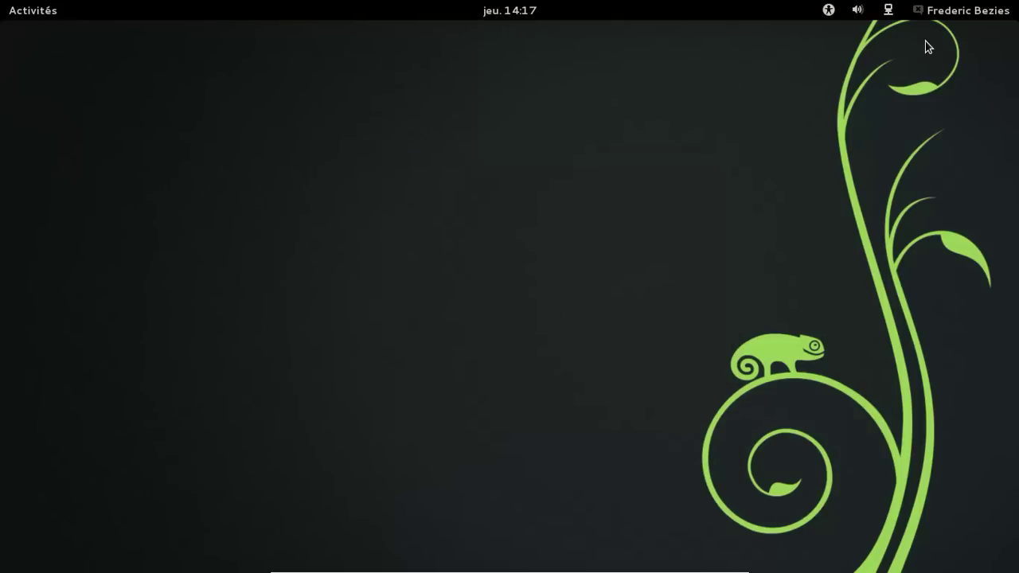
Shut down the openSUSE system from the user session and confirm the power-off.
left_click(962, 16)
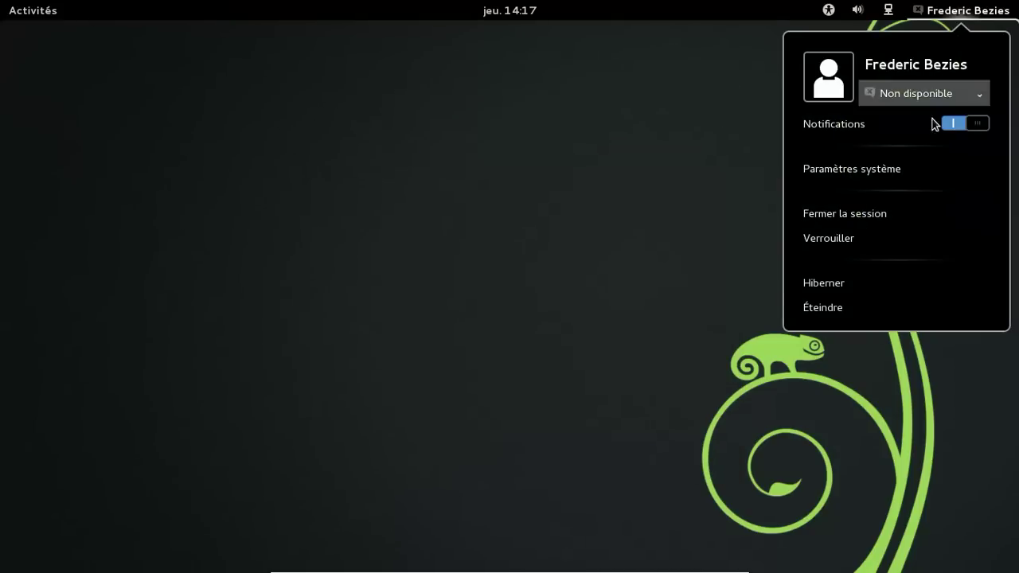
left_click(871, 309)
left_click(637, 344)
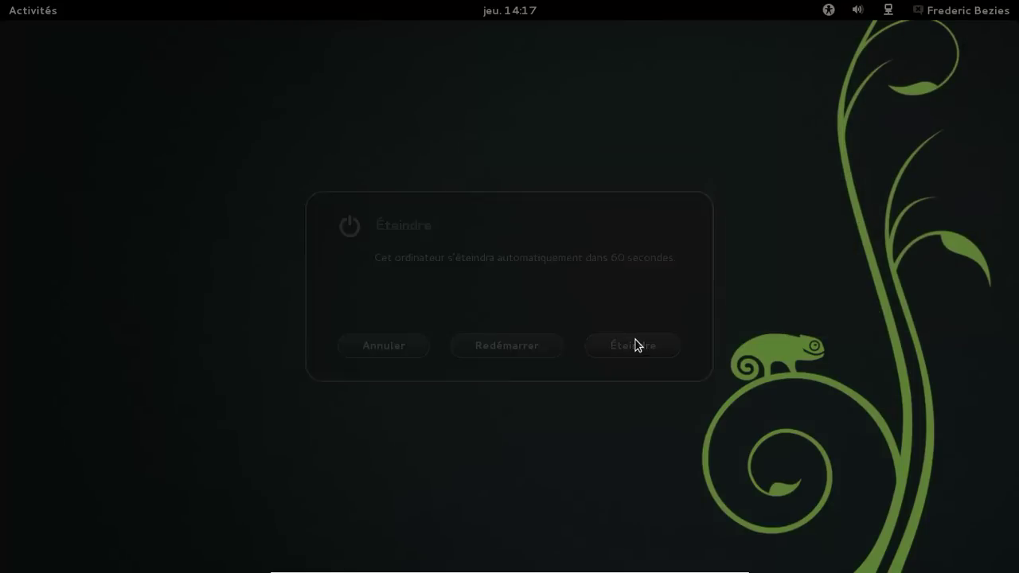